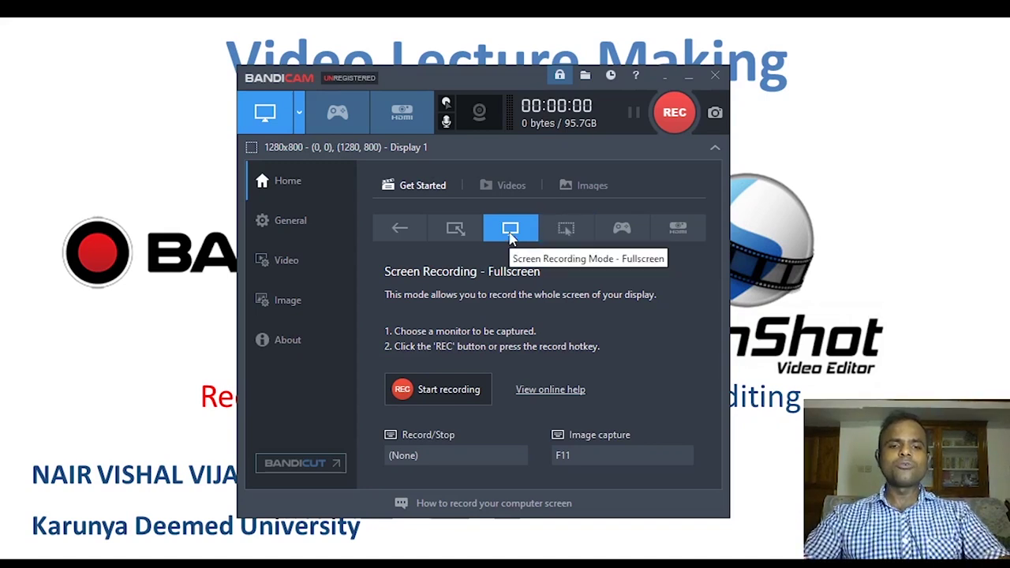
- Review the output folder path in the general options
left_click(282, 221)
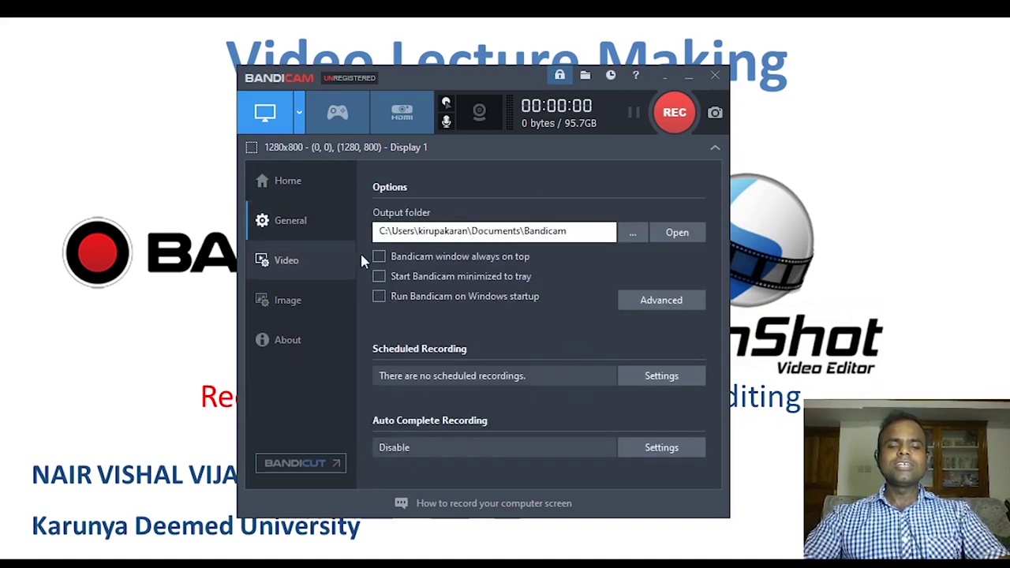
left_click_drag(591, 231, 353, 226)
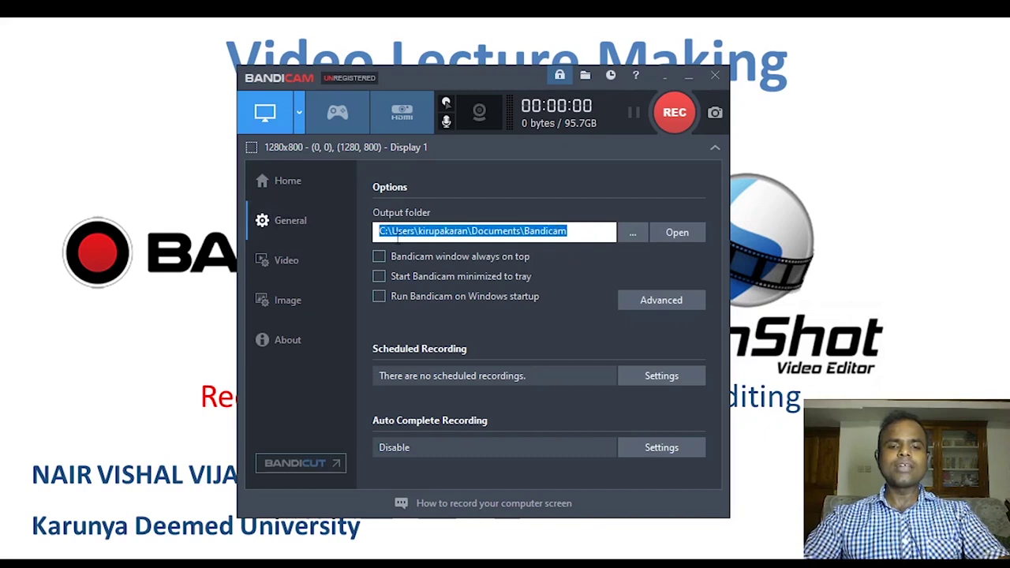
left_click(398, 239)
left_click_drag(383, 231, 601, 248)
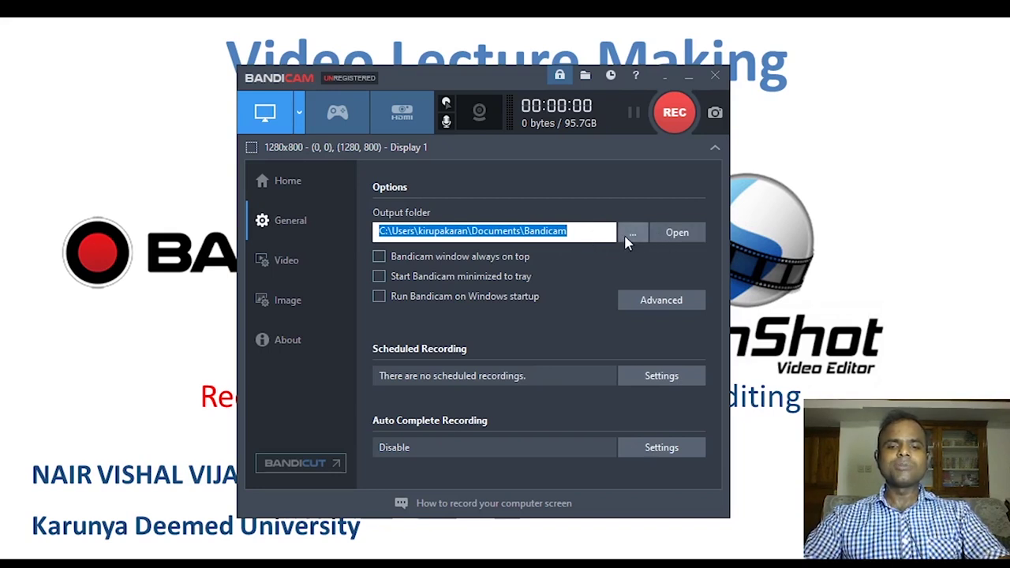
- Enable the record/stop hotkey, pause hotkey, mouse cursor display and webcam overlay for video recording
left_click(285, 261)
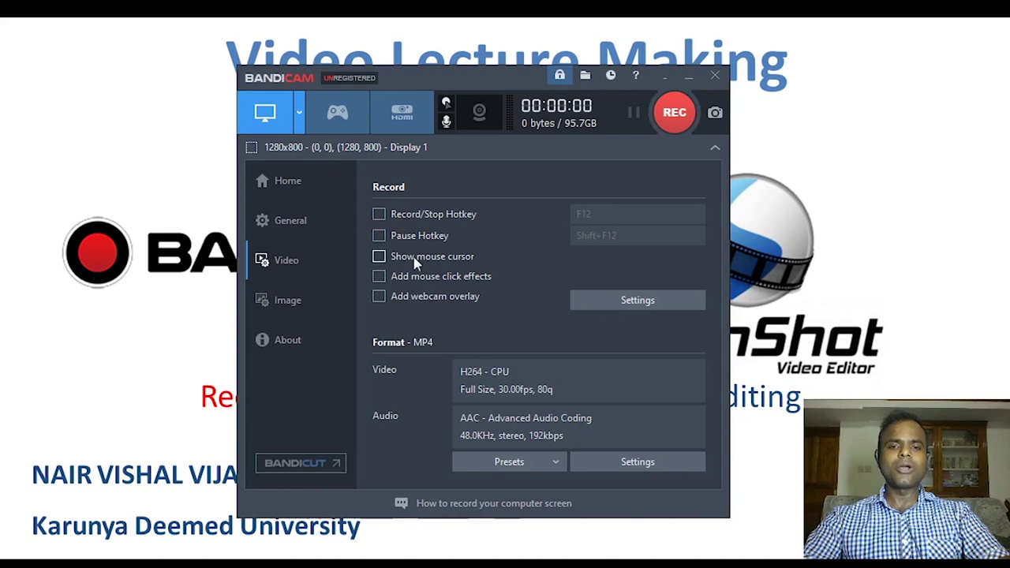
left_click(404, 225)
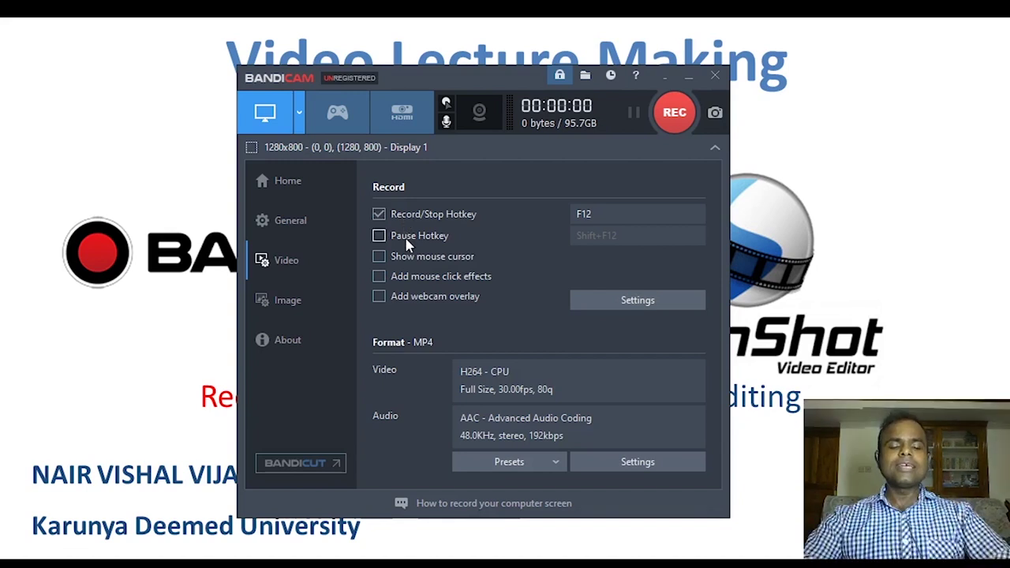
left_click(408, 246)
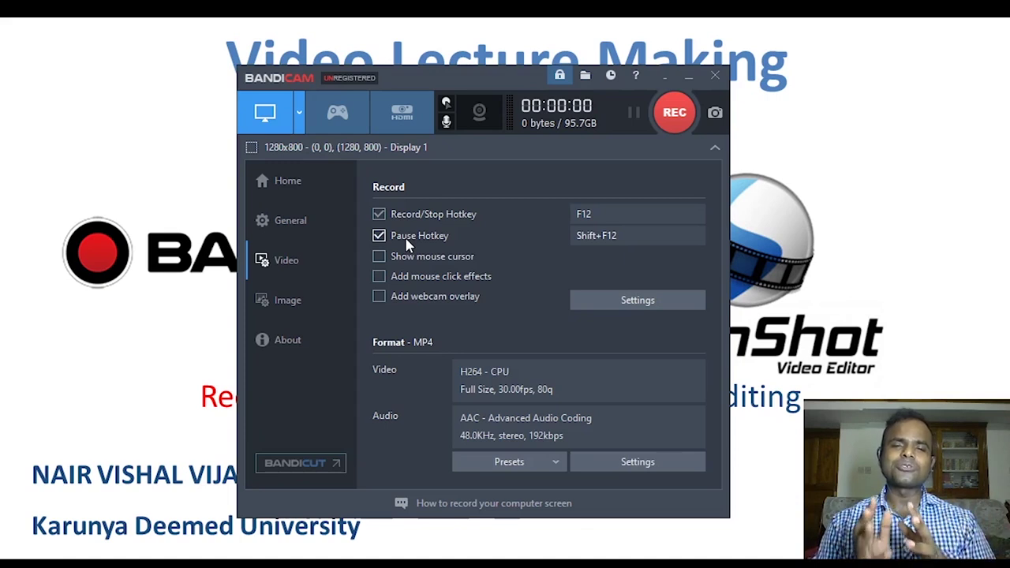
left_click(380, 259)
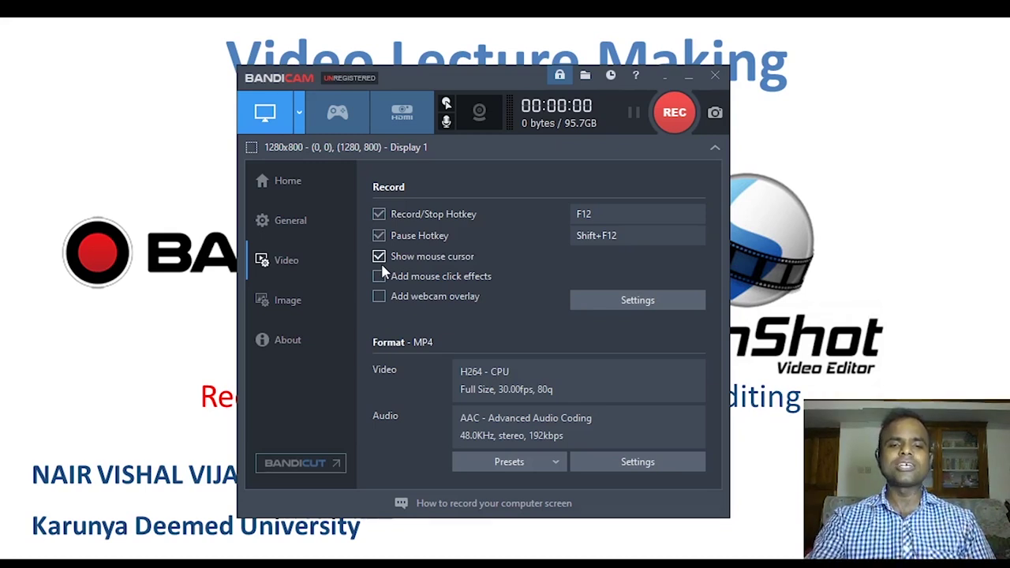
left_click(379, 299)
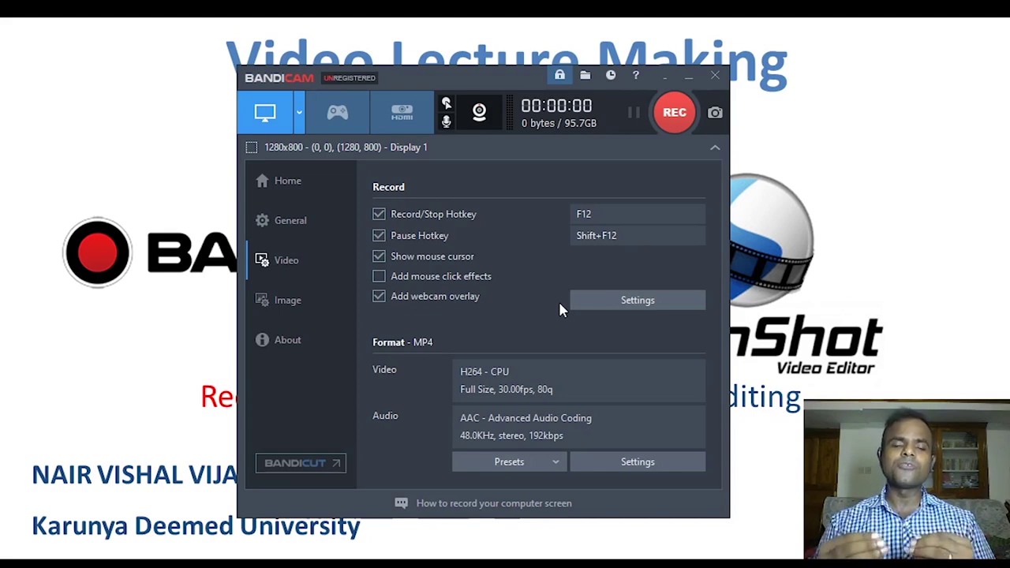
- In the recording sound settings, choose Microphone (Realtek High Definition Audio) as the primary sound device
left_click(601, 294)
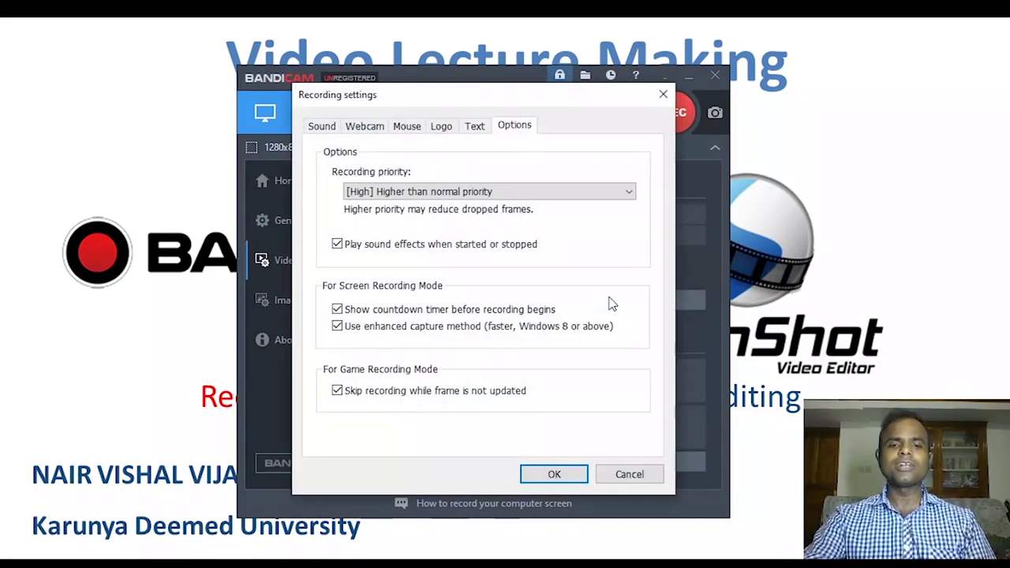
left_click(327, 128)
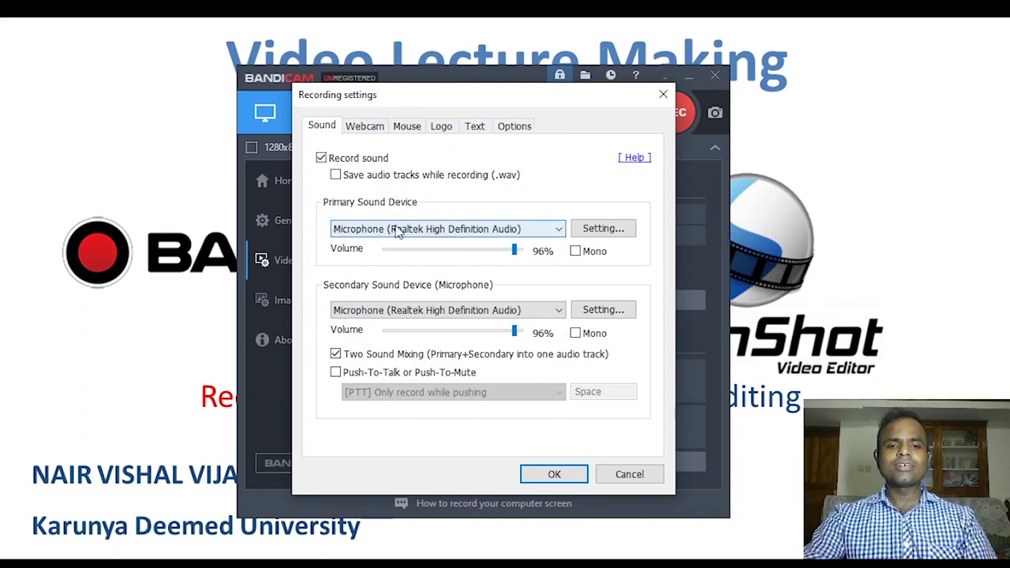
left_click(558, 231)
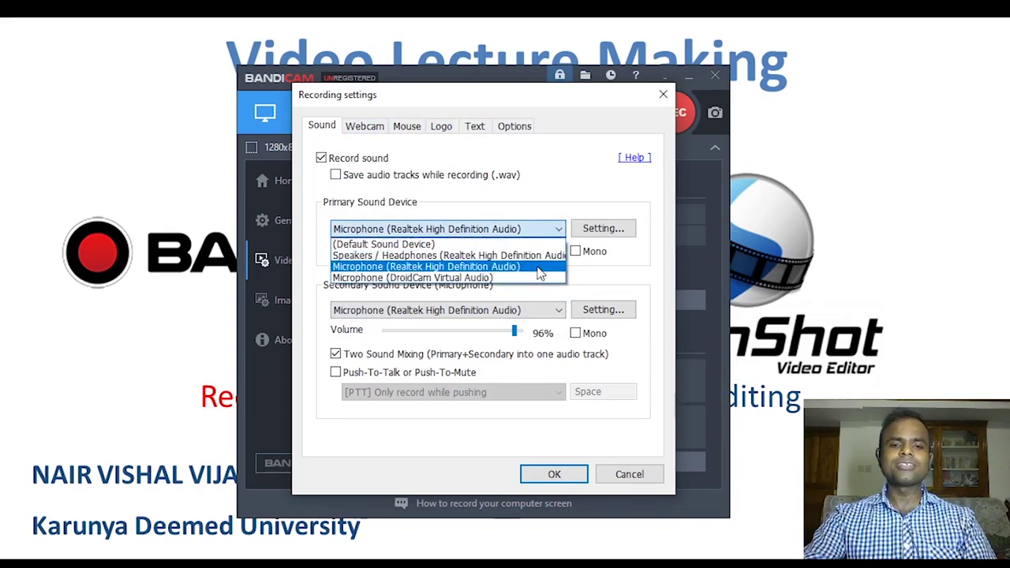
left_click(540, 267)
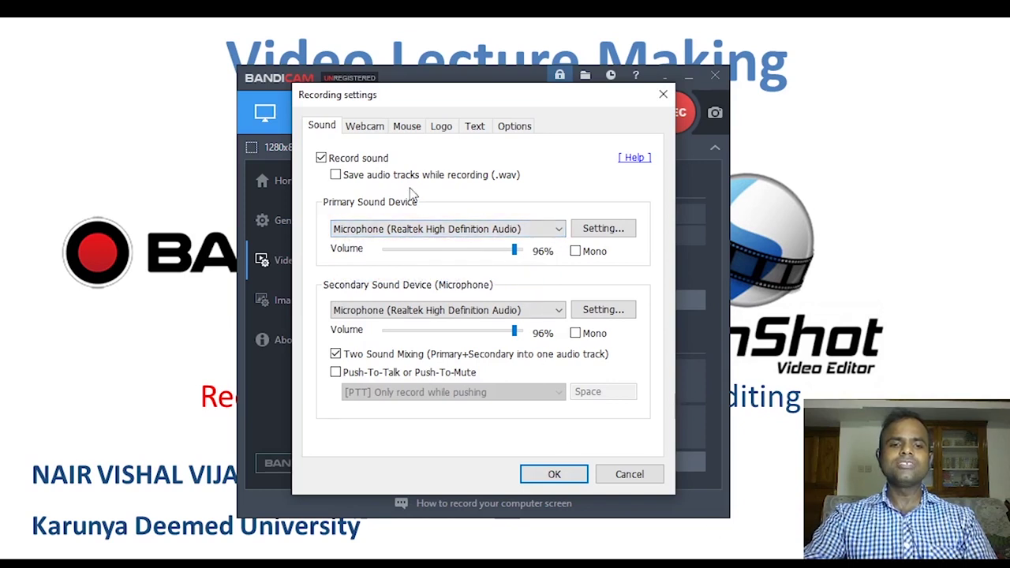
- Try the preset webcam overlay positions in the advanced webcam settings, ending with the lower-right corner of the video frame
left_click(369, 130)
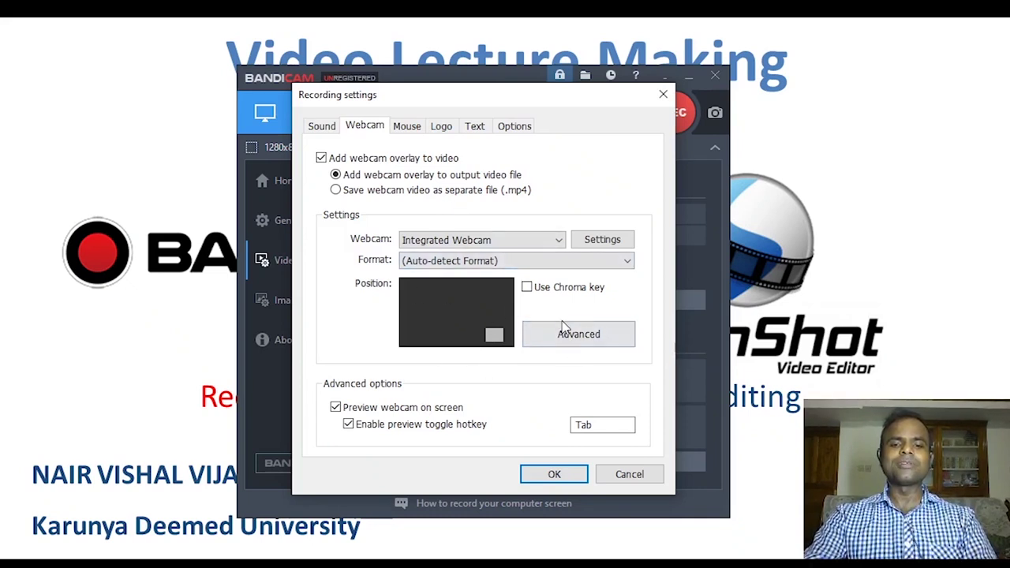
left_click(590, 343)
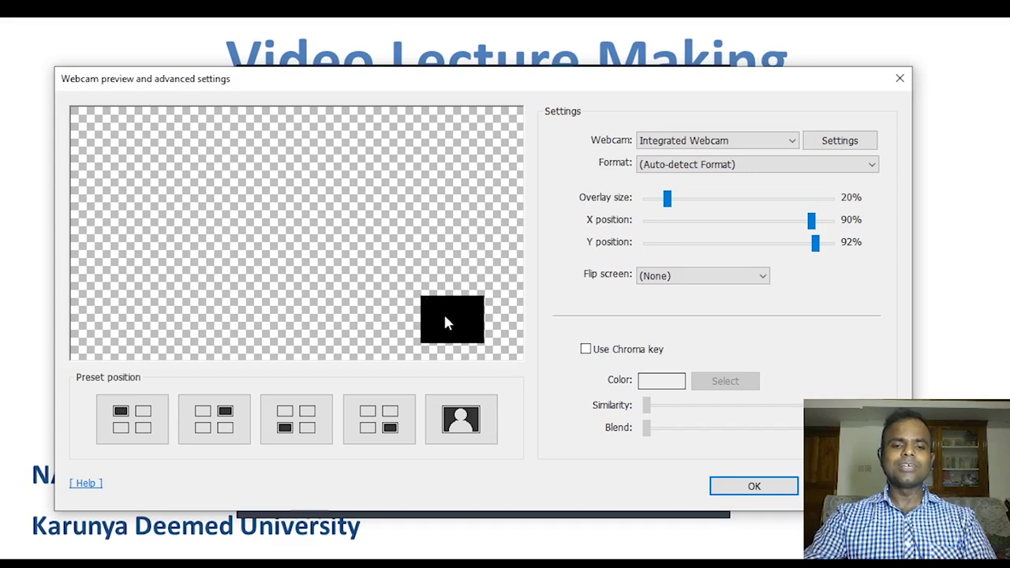
left_click(315, 424)
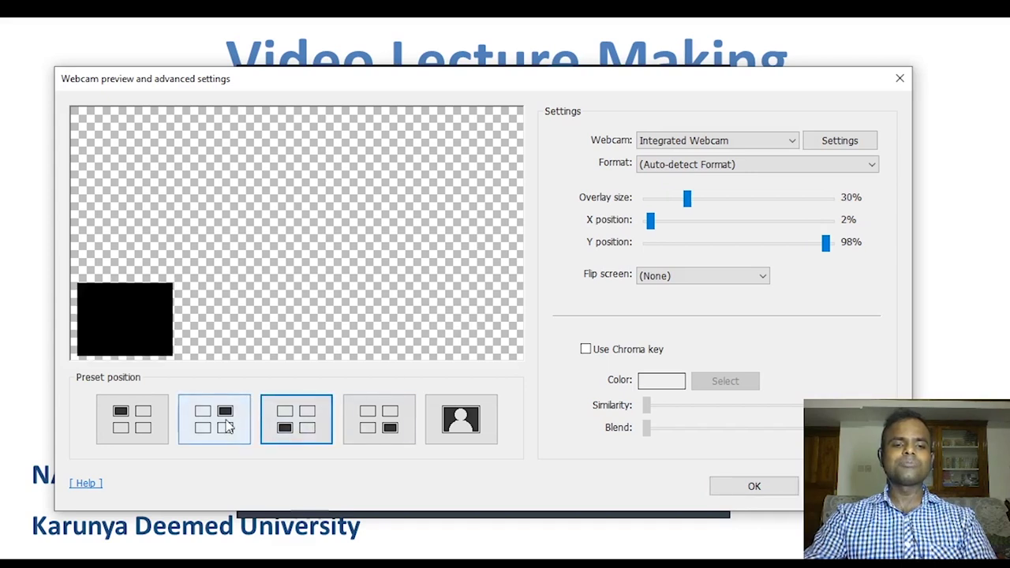
left_click(217, 424)
left_click(140, 424)
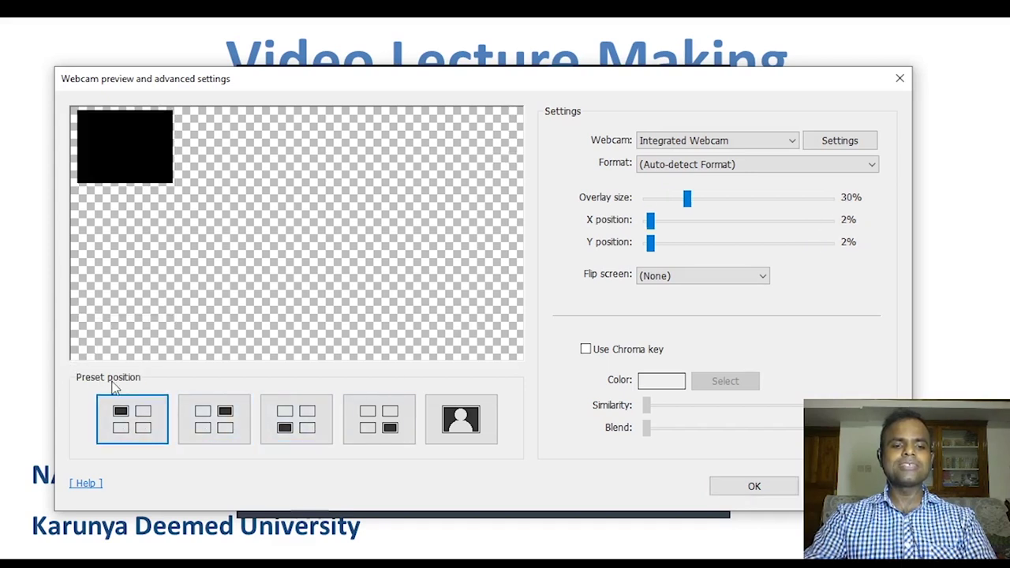
left_click(219, 426)
left_click(401, 425)
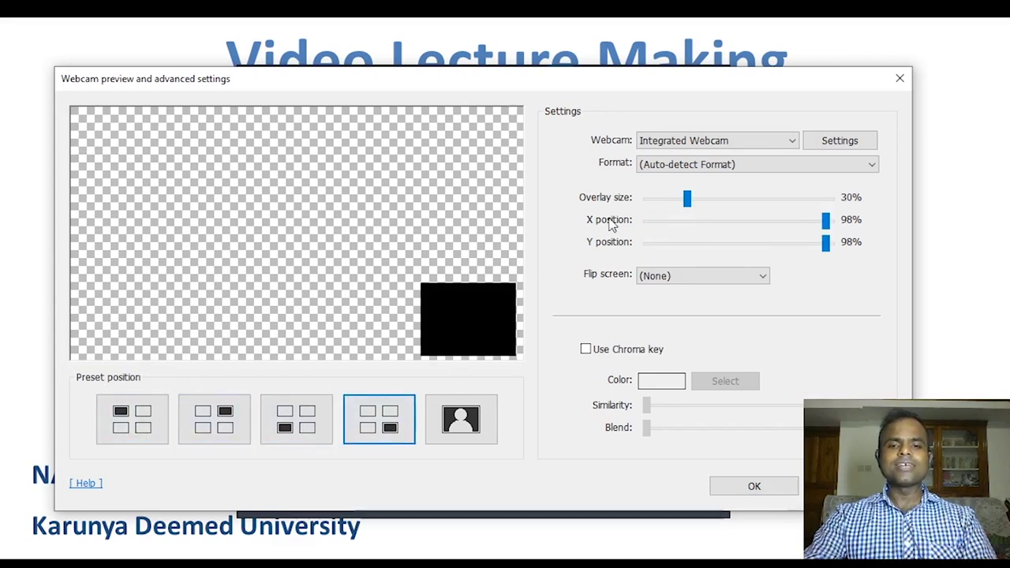
- Set the webcam overlay size to 22%, X position to 92% and Y position to 93%, and apply the settings
left_click_drag(700, 201, 670, 198)
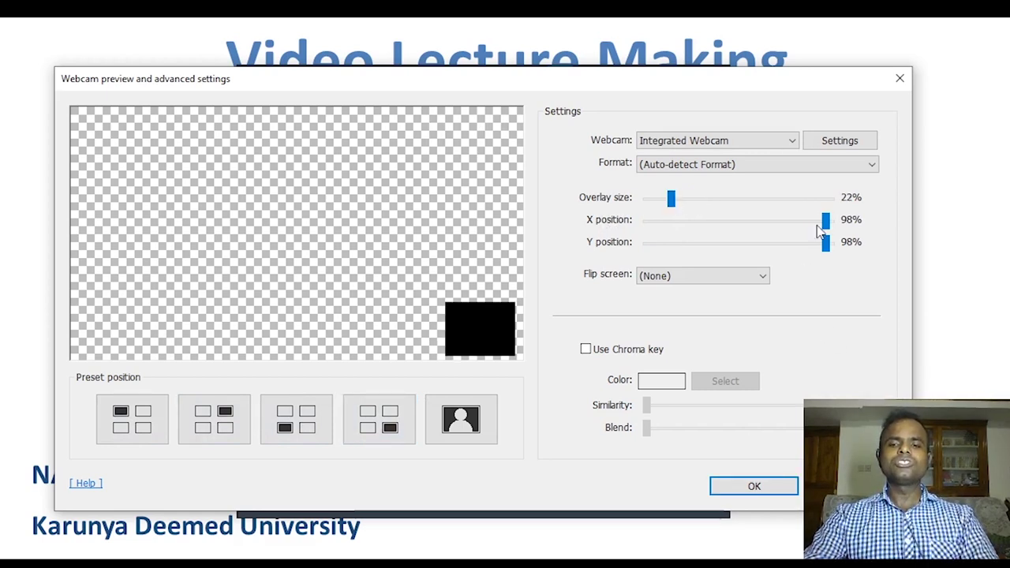
left_click_drag(825, 224, 817, 243)
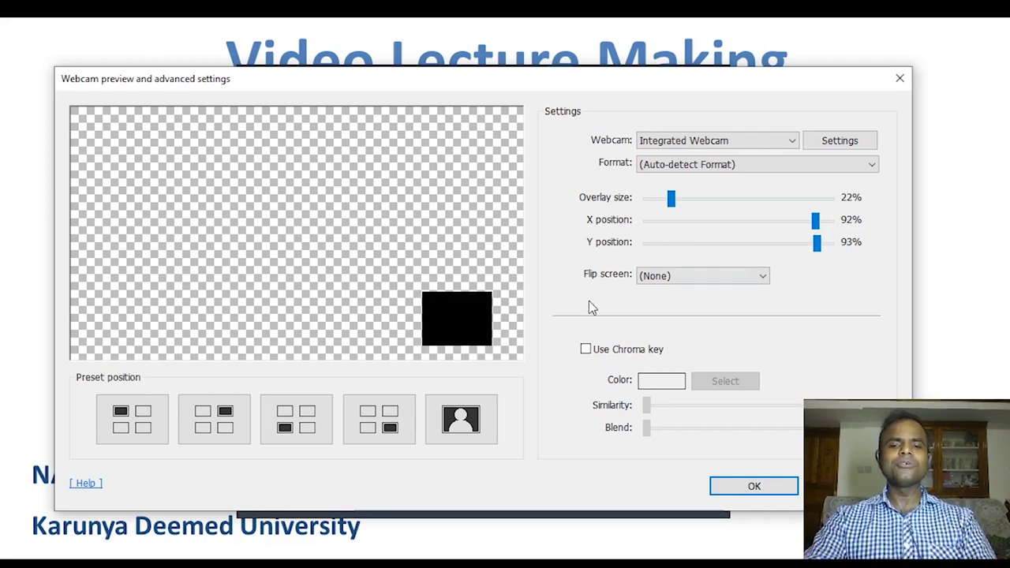
left_click(759, 487)
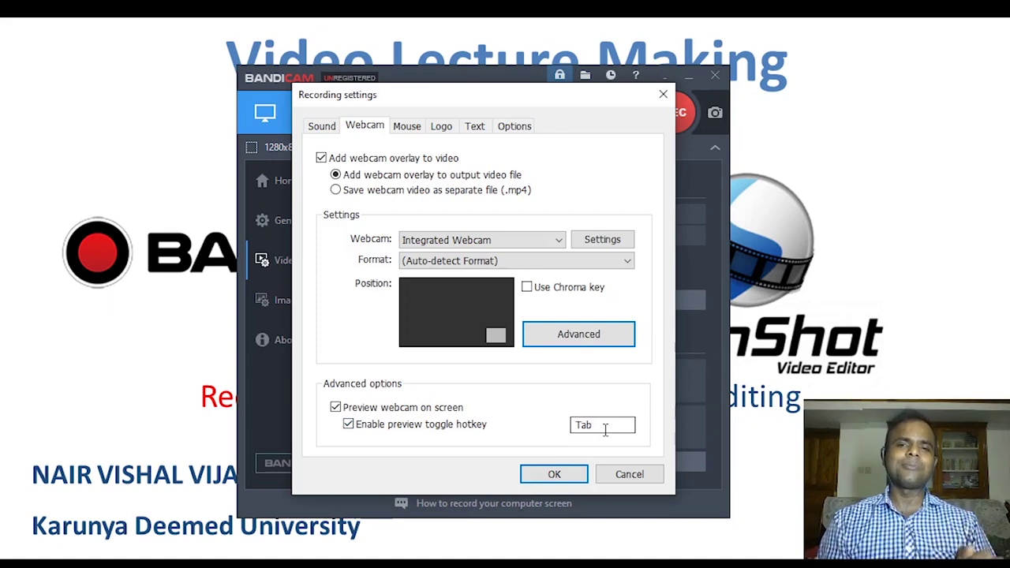
- Check the available mouse cursor sizes and enable the mouse click effect for recordings
left_click(407, 131)
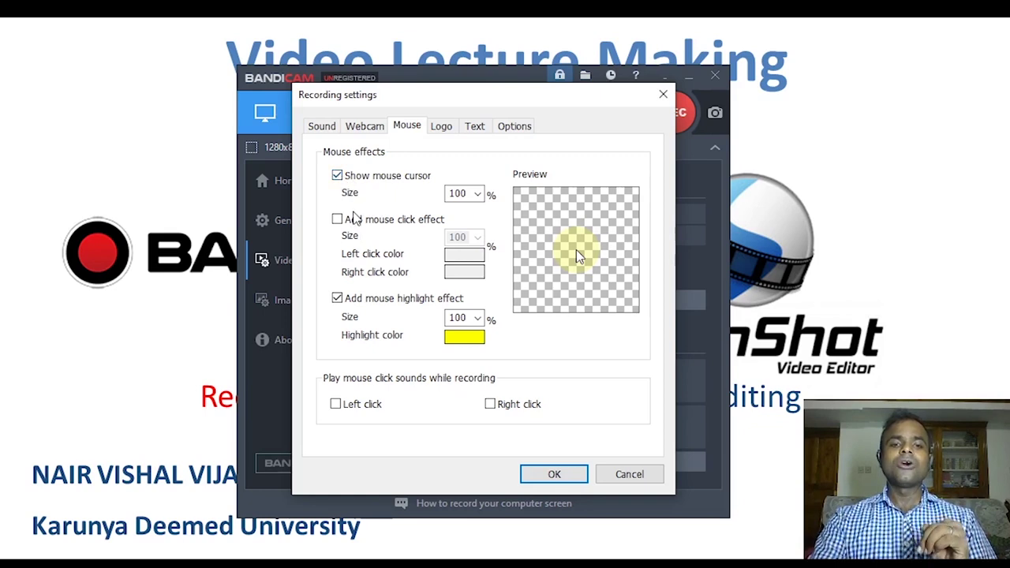
left_click(478, 196)
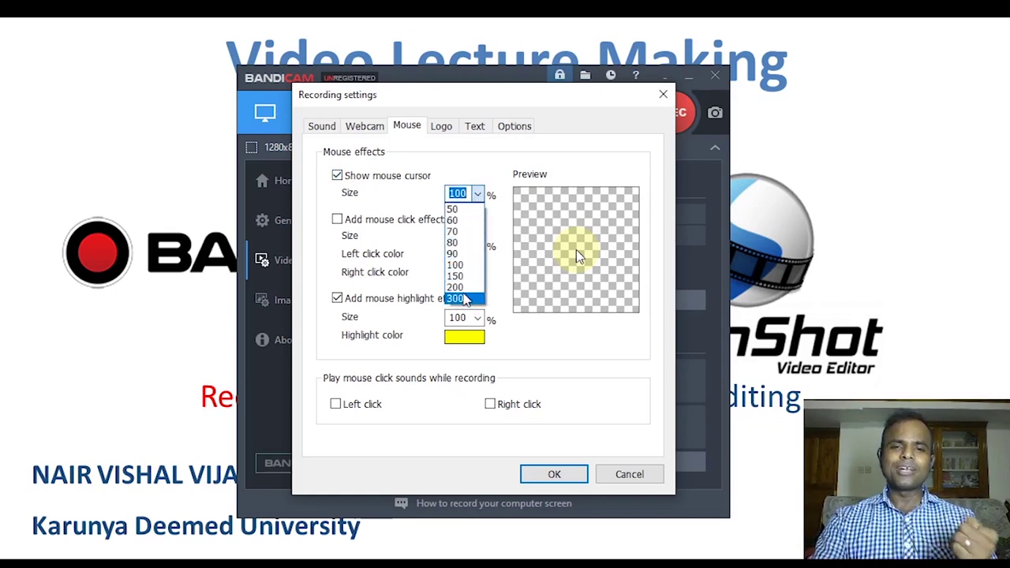
left_click(386, 230)
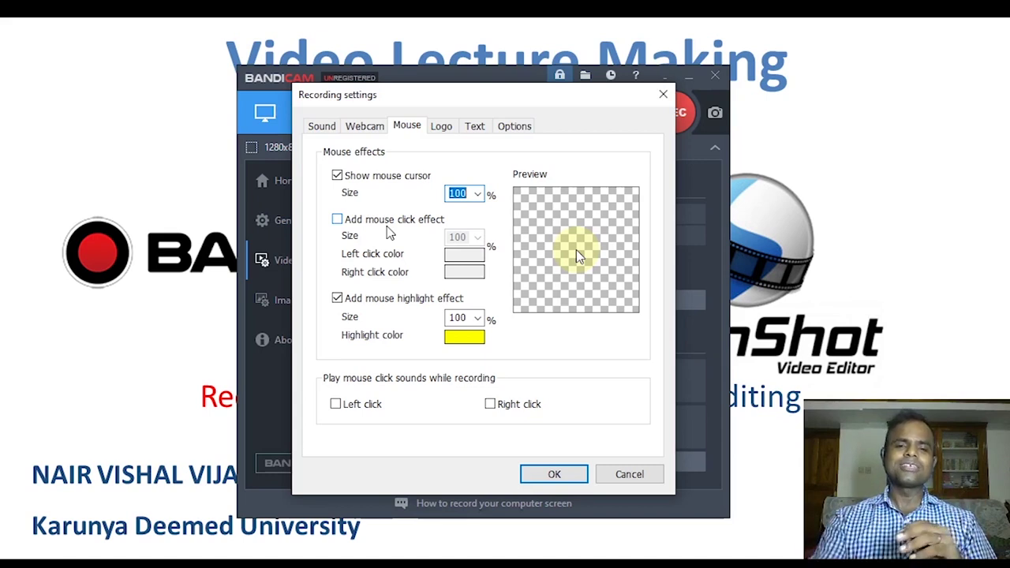
left_click(389, 226)
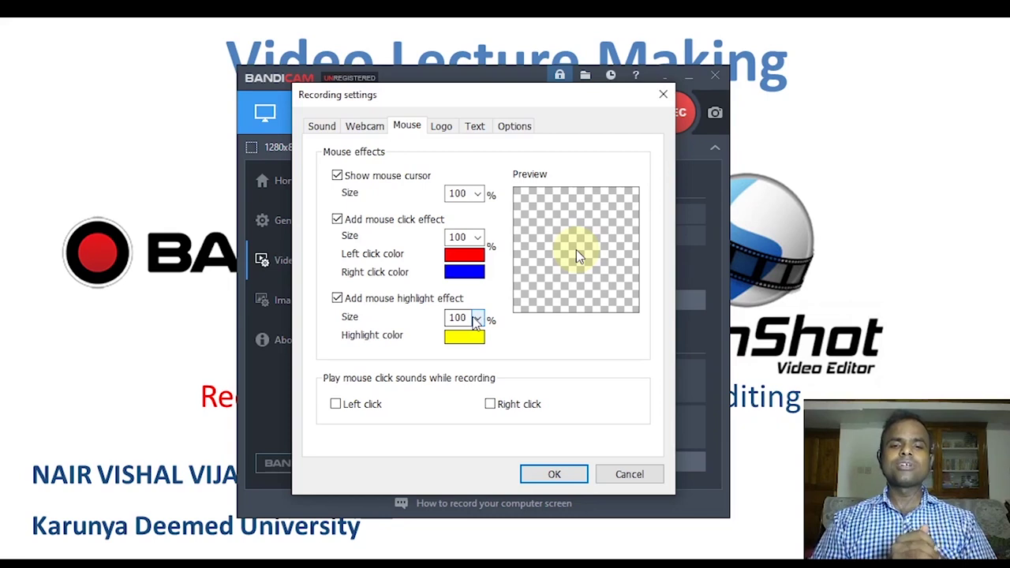
- Enable the logo overlay on the video and try several logo positions, ending with the centre
left_click(441, 127)
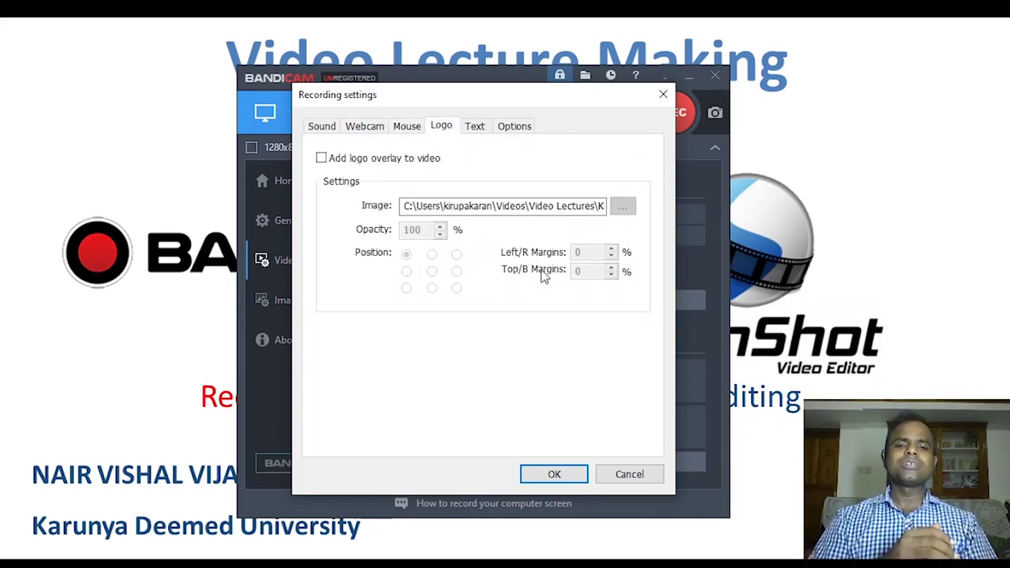
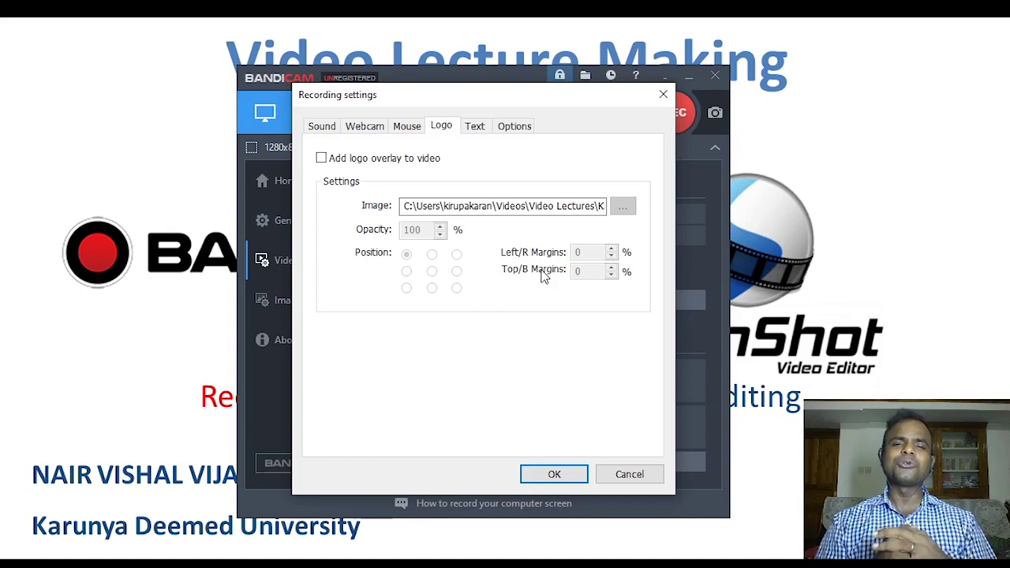
left_click(377, 160)
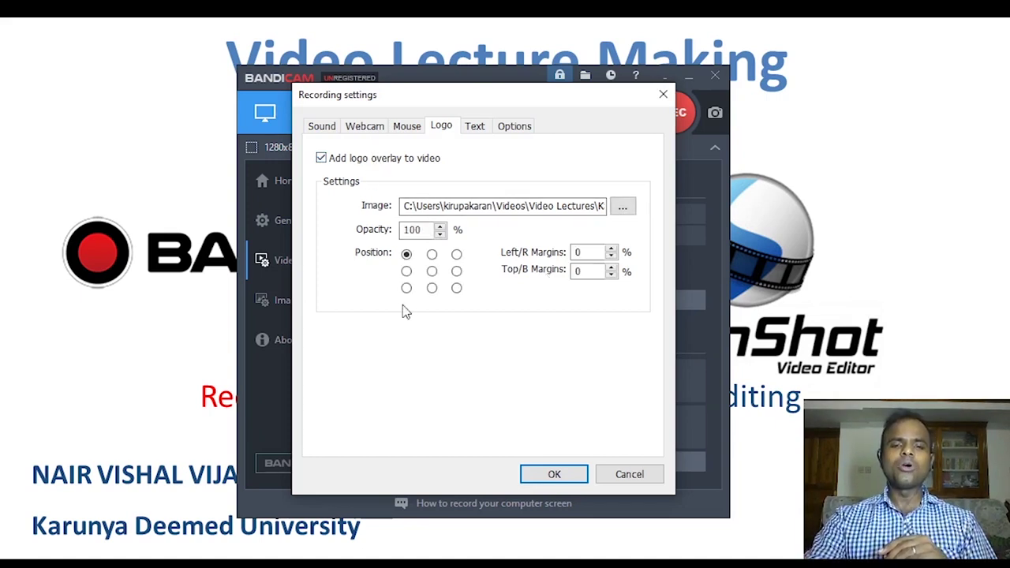
left_click(431, 270)
left_click(456, 270)
left_click(456, 287)
left_click(407, 271)
left_click(432, 271)
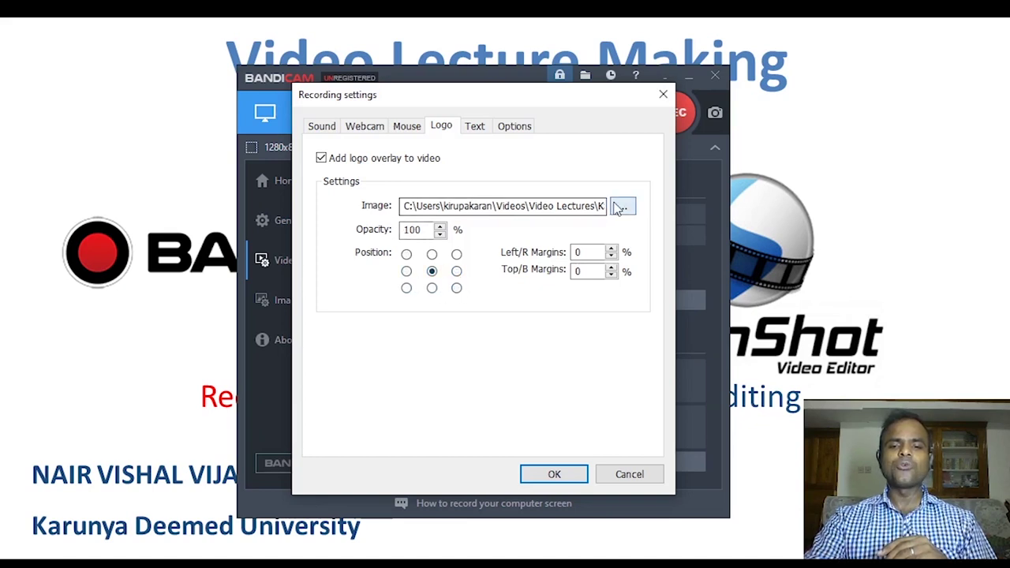
- Review the "Session on Video Lecture Making" text overlay and the general recording options, and apply the recording settings
left_click(474, 128)
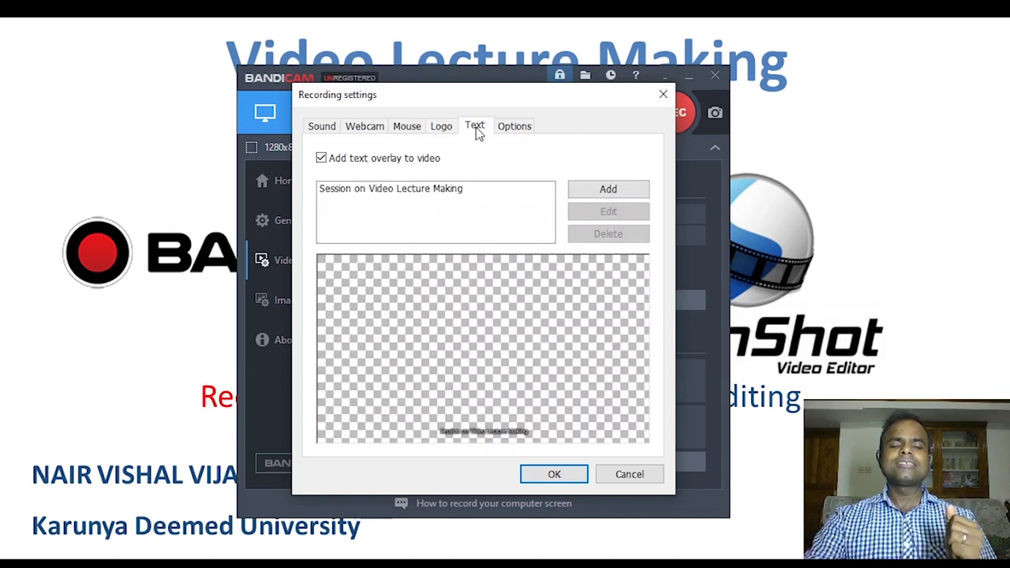
left_click(445, 193)
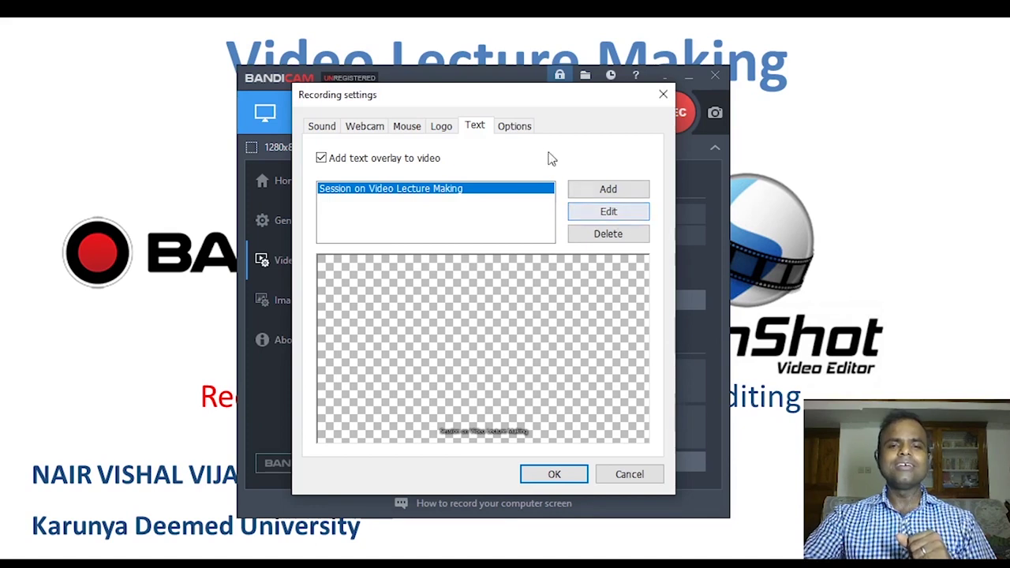
left_click(522, 134)
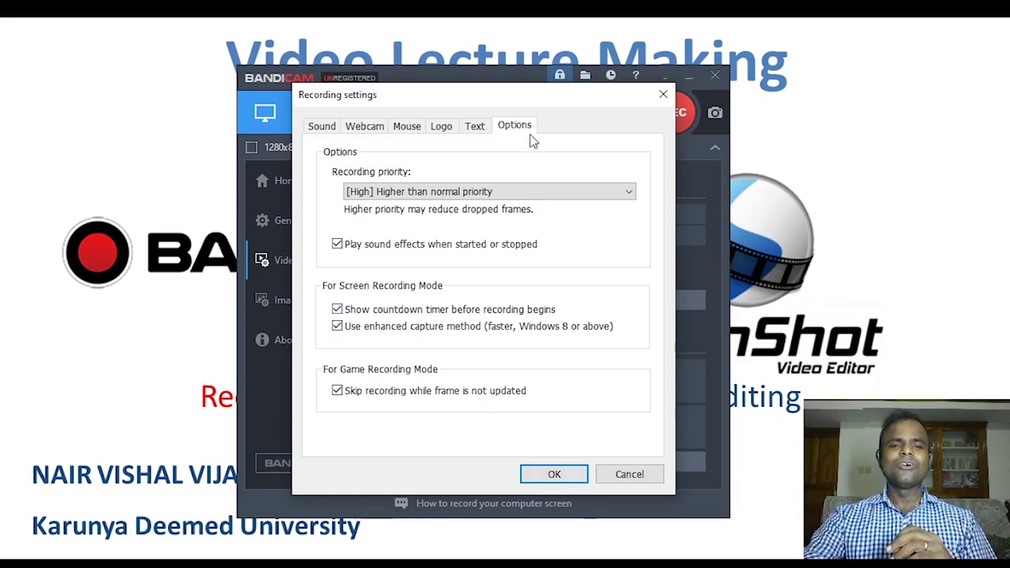
left_click(553, 473)
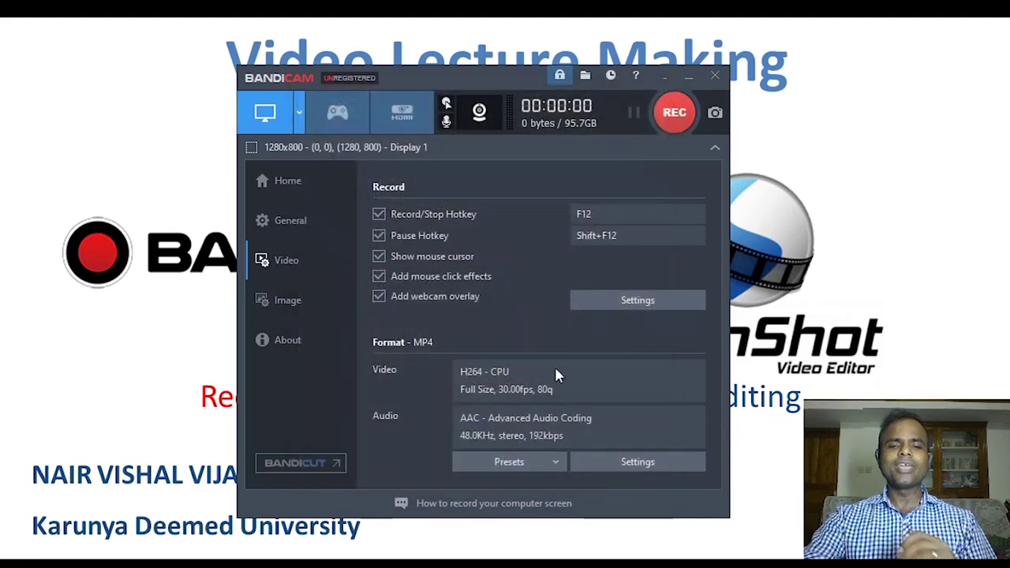
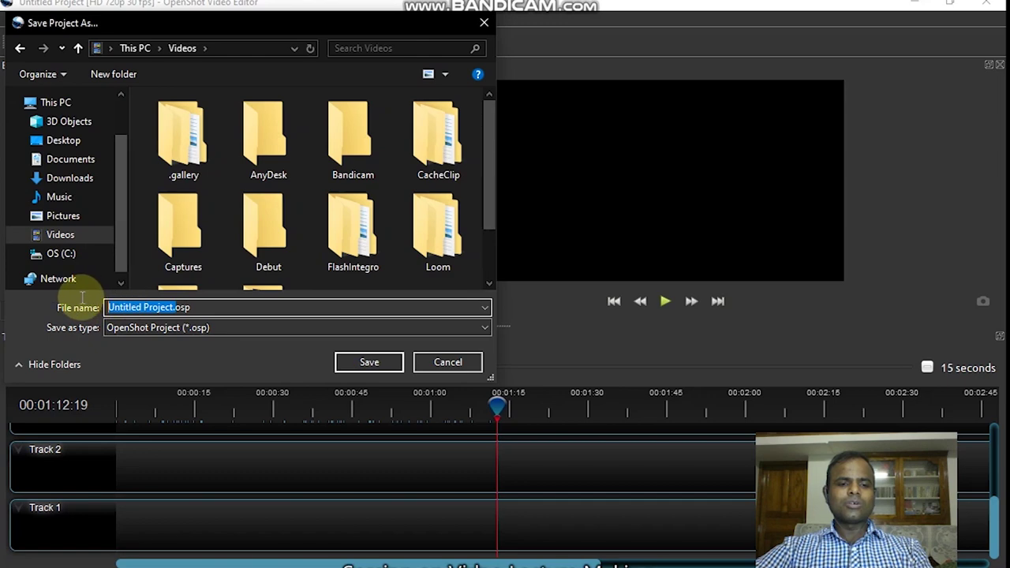
- In OpenShot Video Editor, save the project in the Videos folder under the presenter's first name
type("Vishal")
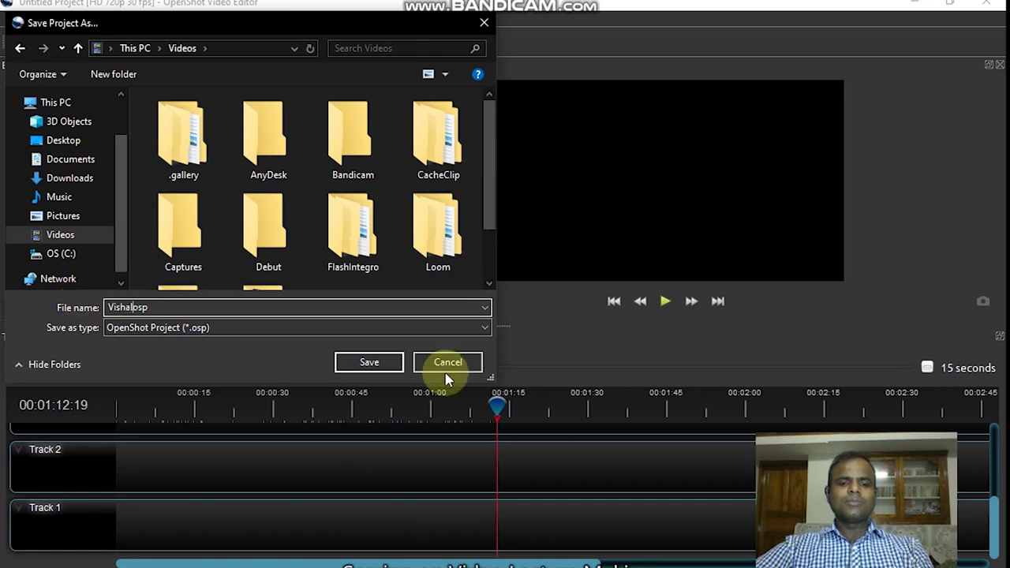
left_click(370, 362)
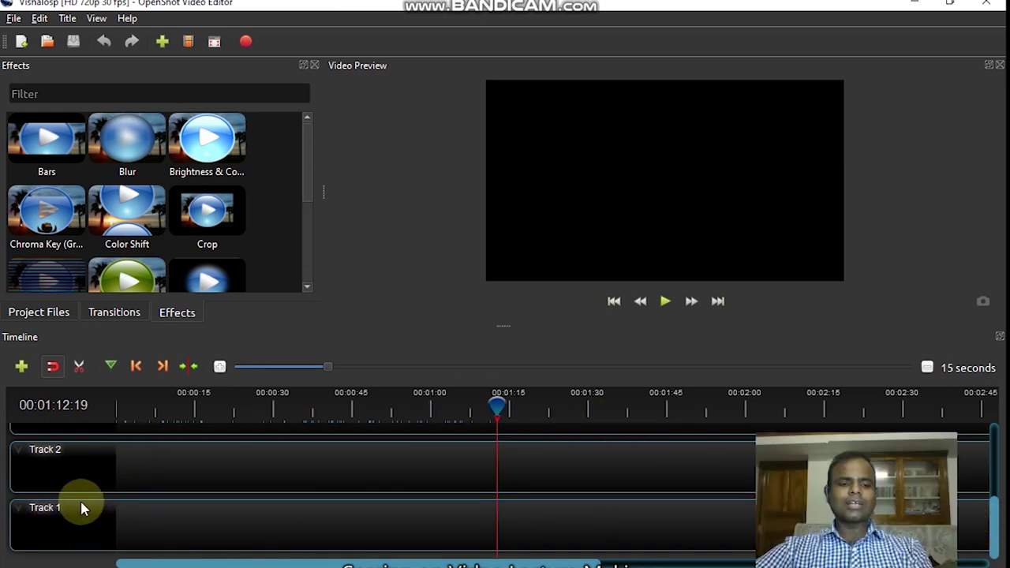
- Remove the extra empty tracks from the timeline, leaving only Track 1
left_click_drag(994, 509, 994, 419)
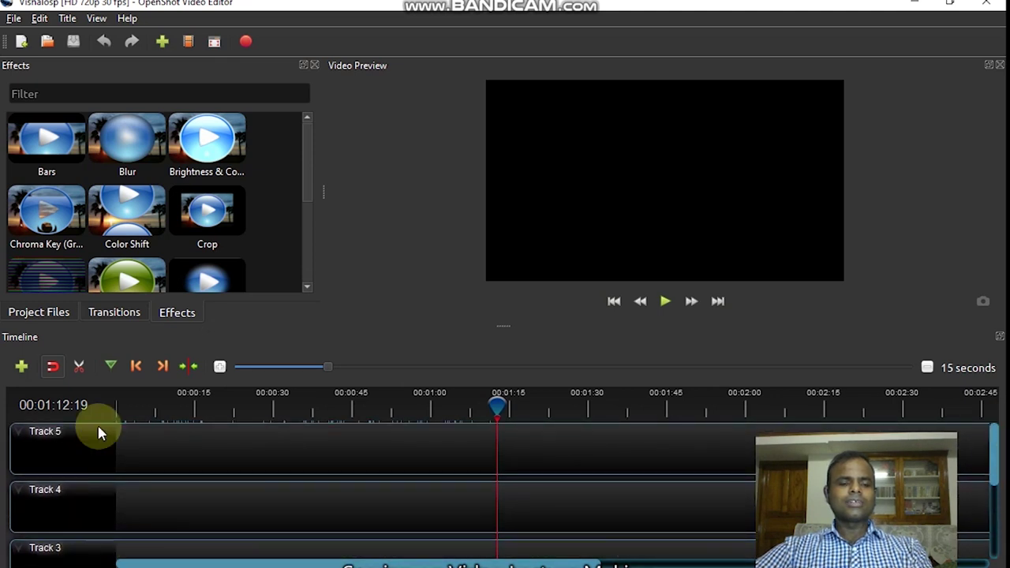
left_click_drag(993, 447, 994, 530)
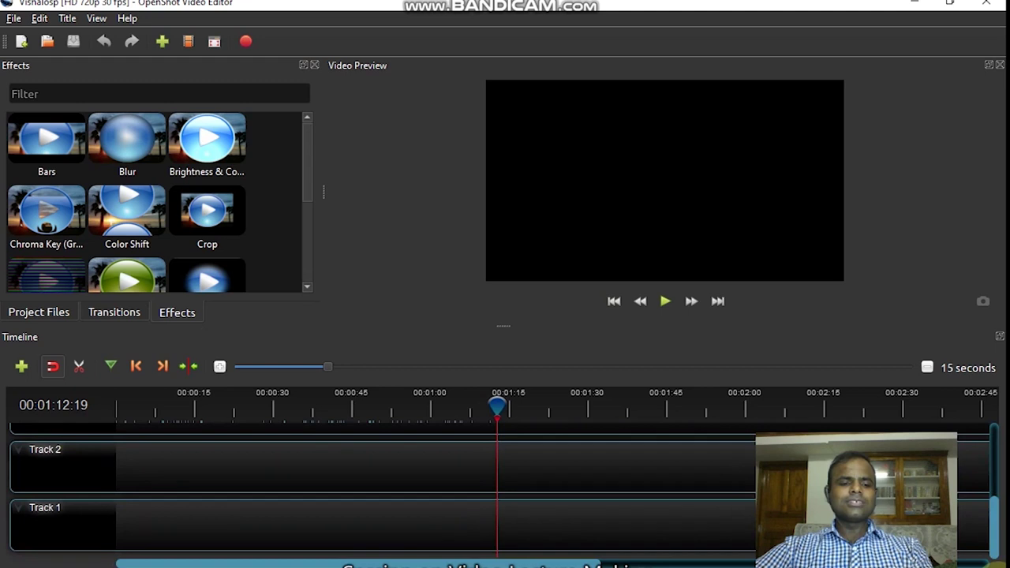
right_click(90, 476)
left_click(69, 459)
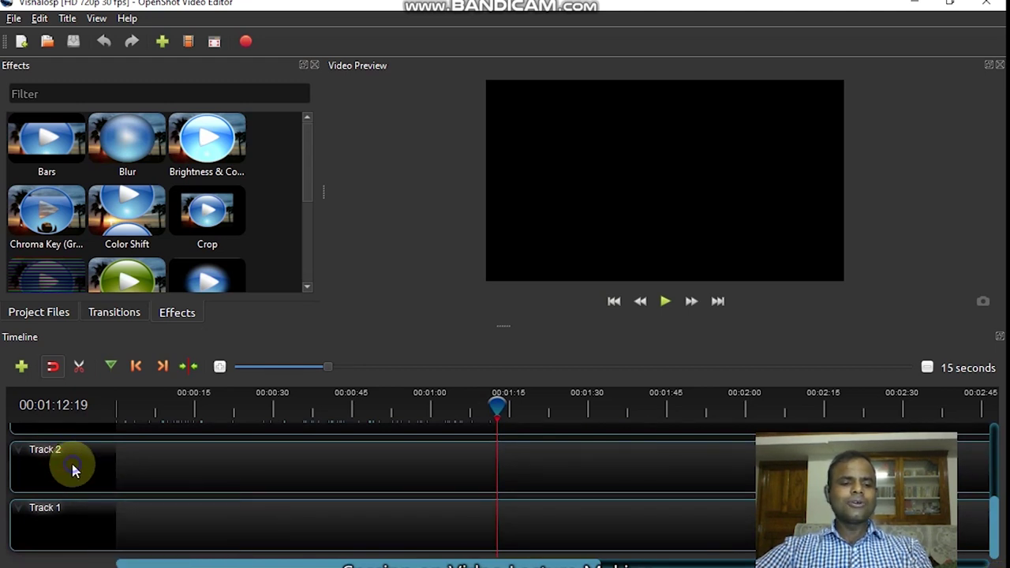
right_click(72, 470)
left_click(127, 545)
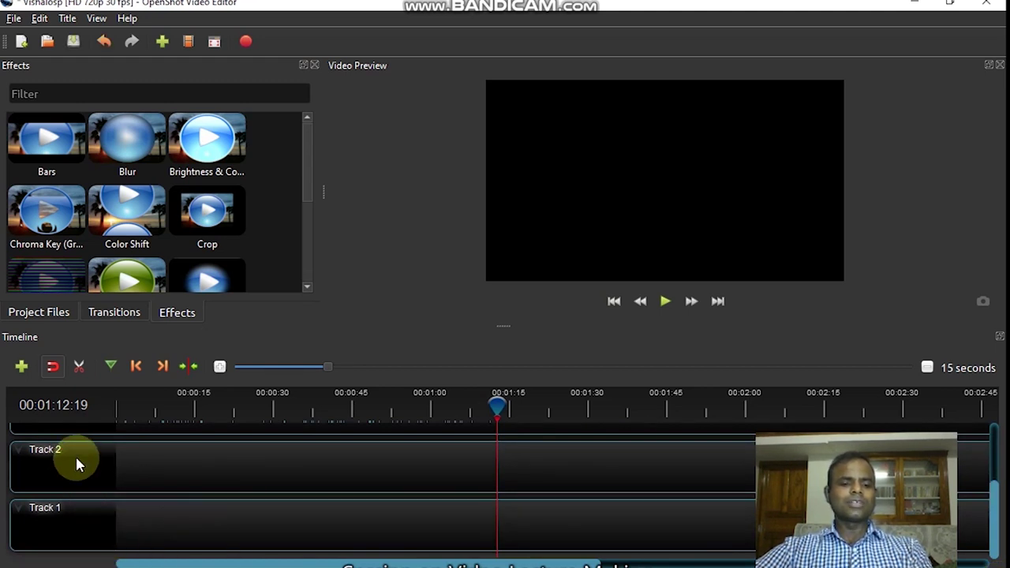
right_click(75, 463)
left_click(118, 544)
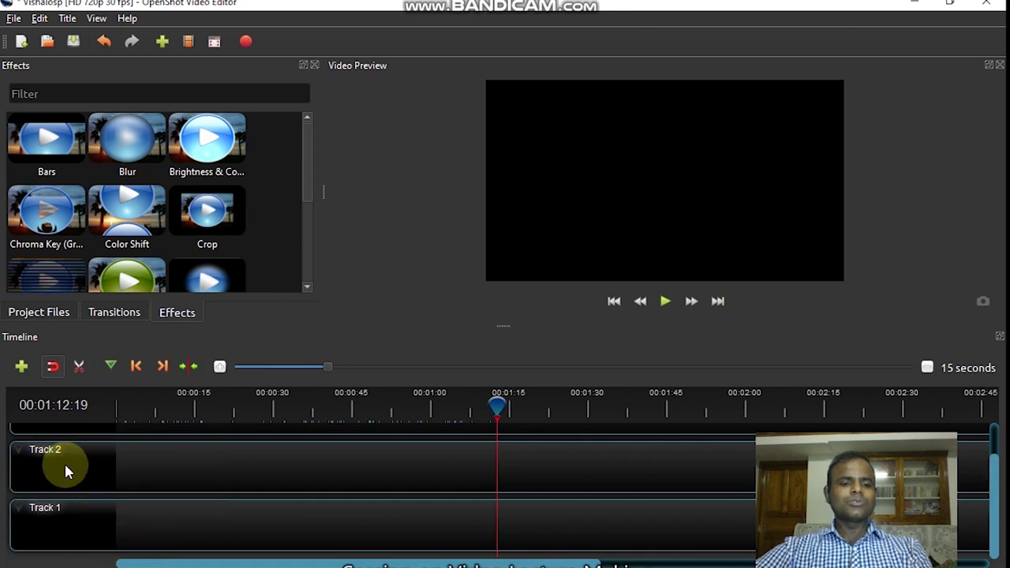
right_click(66, 466)
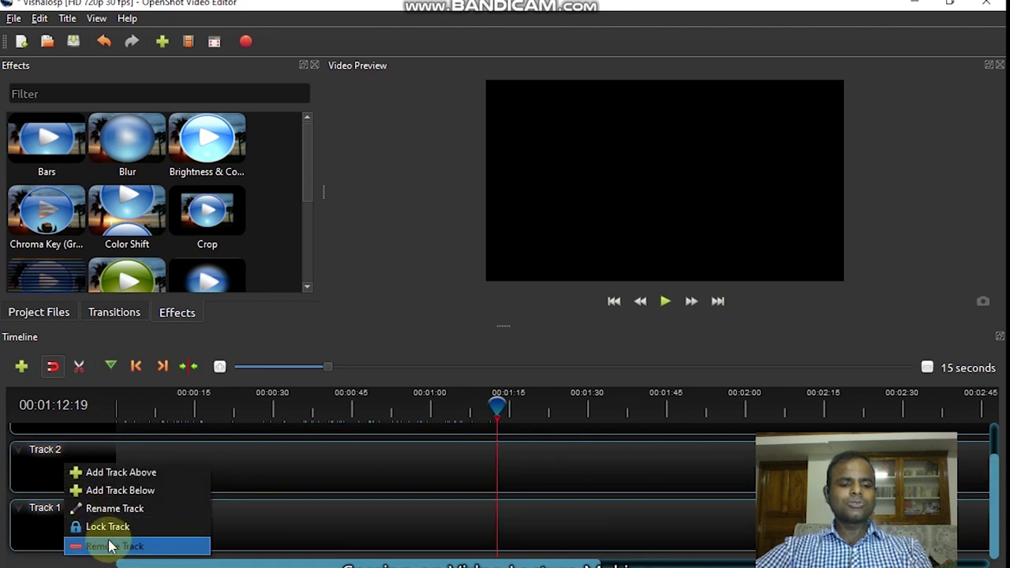
left_click(110, 545)
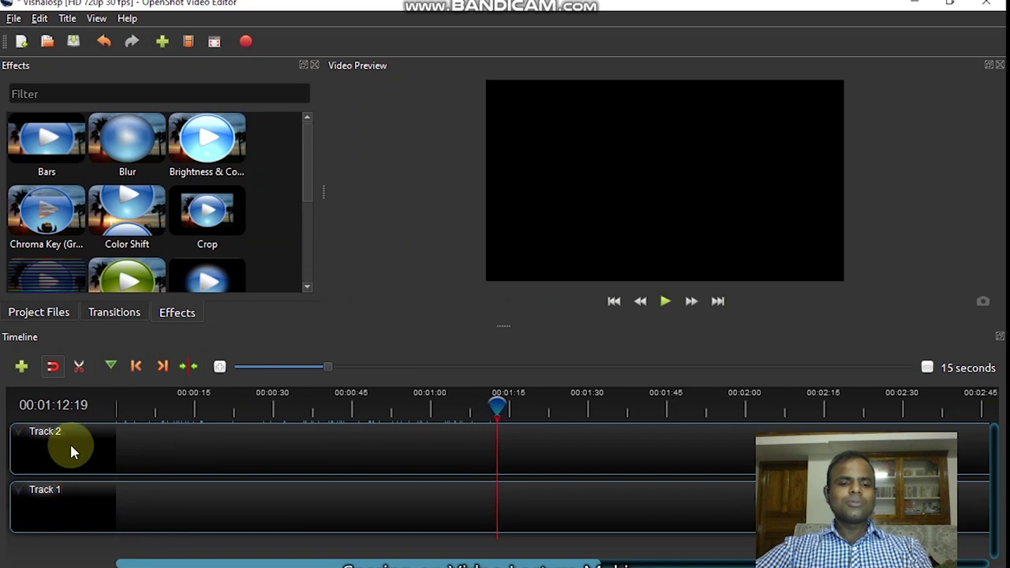
right_click(71, 450)
left_click(108, 524)
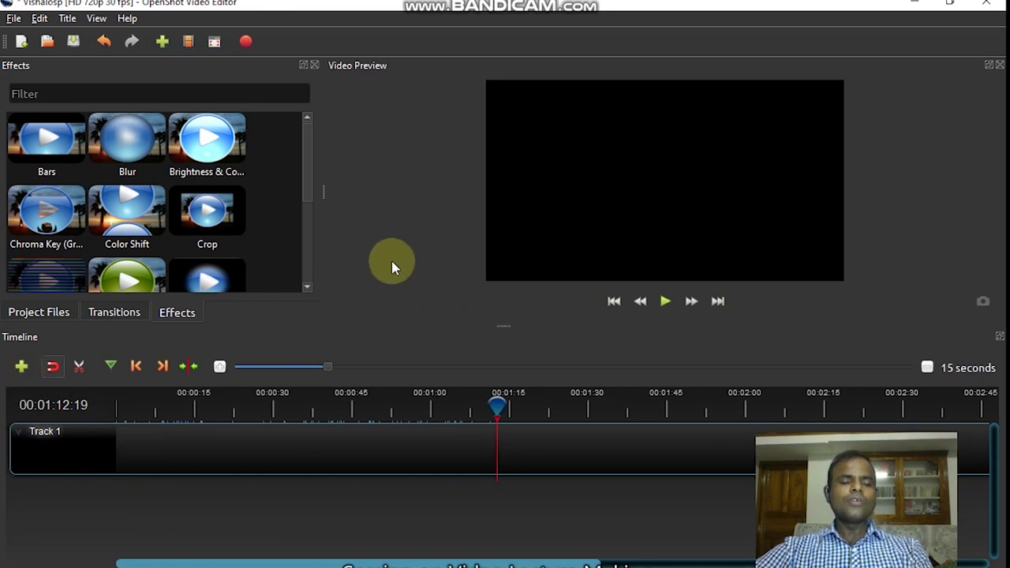
left_click(163, 43)
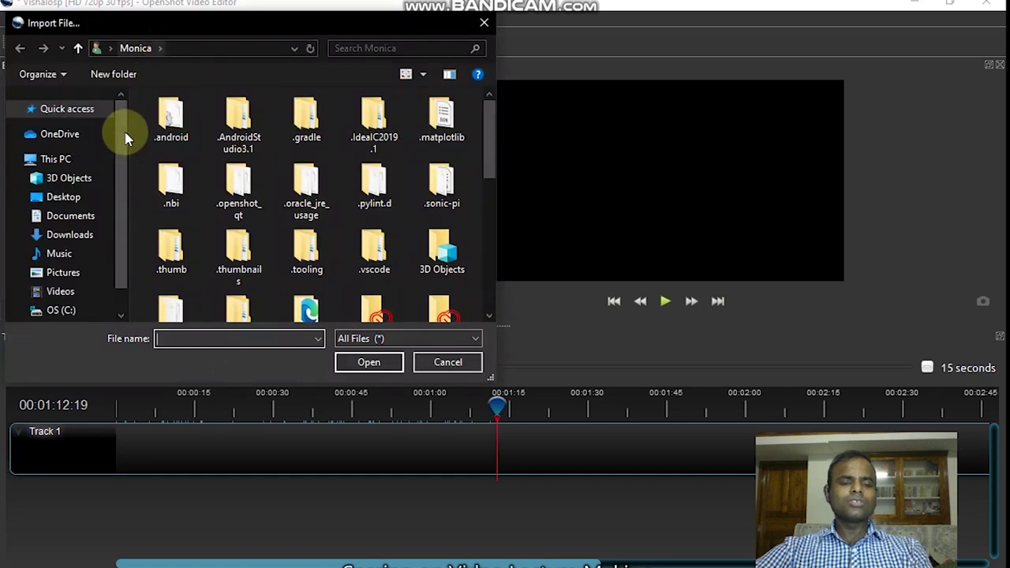
scroll(119, 209, "down", 1)
left_click(60, 259)
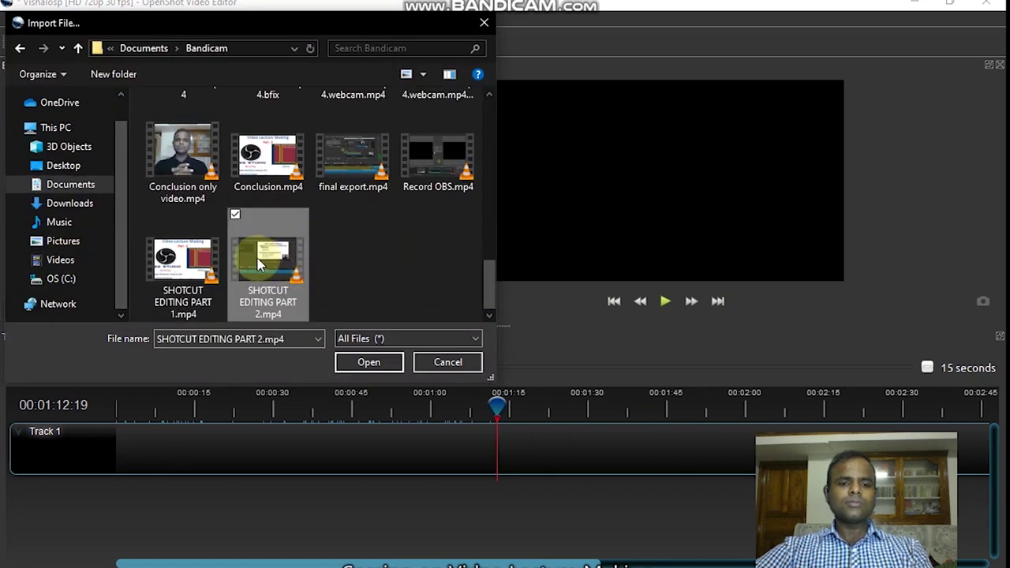
left_click(212, 249)
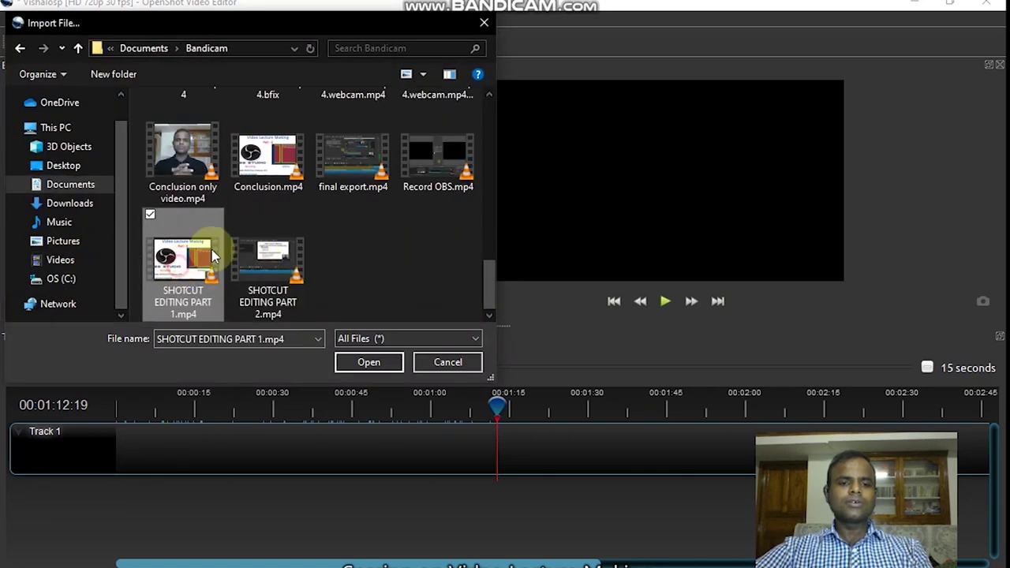
left_click(256, 188)
scroll(273, 205, "up", 3)
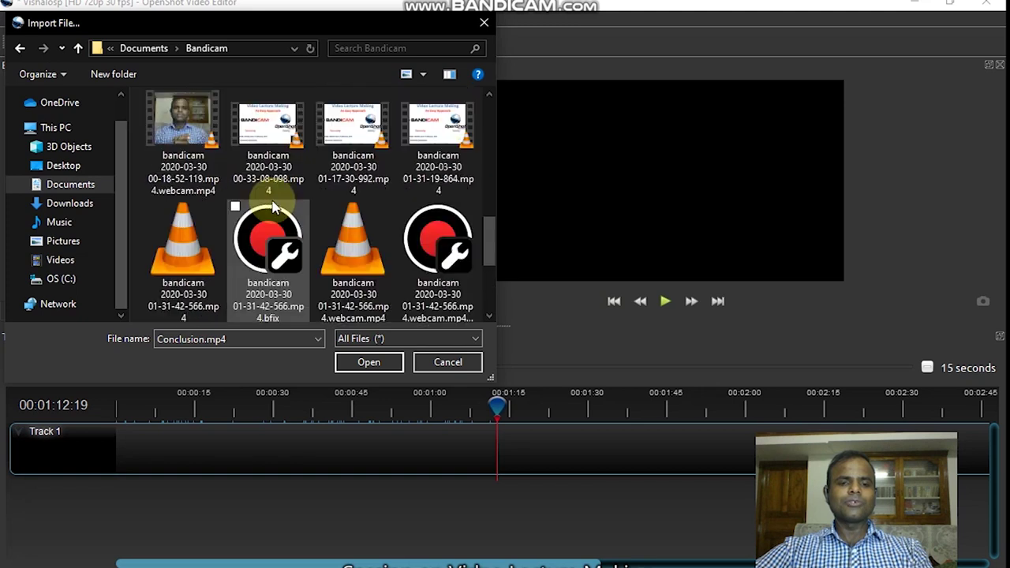
left_click(293, 147)
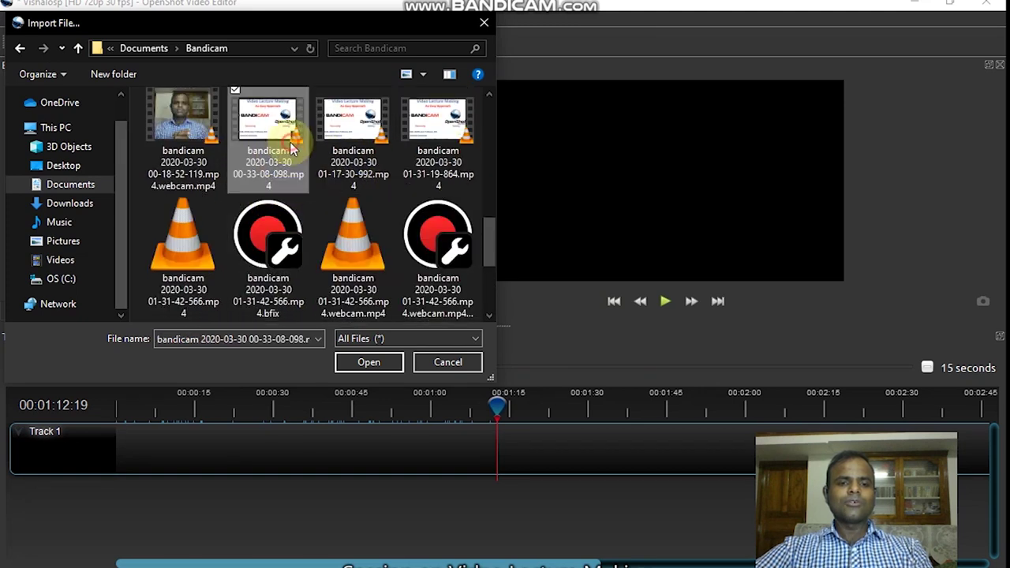
left_click(369, 363)
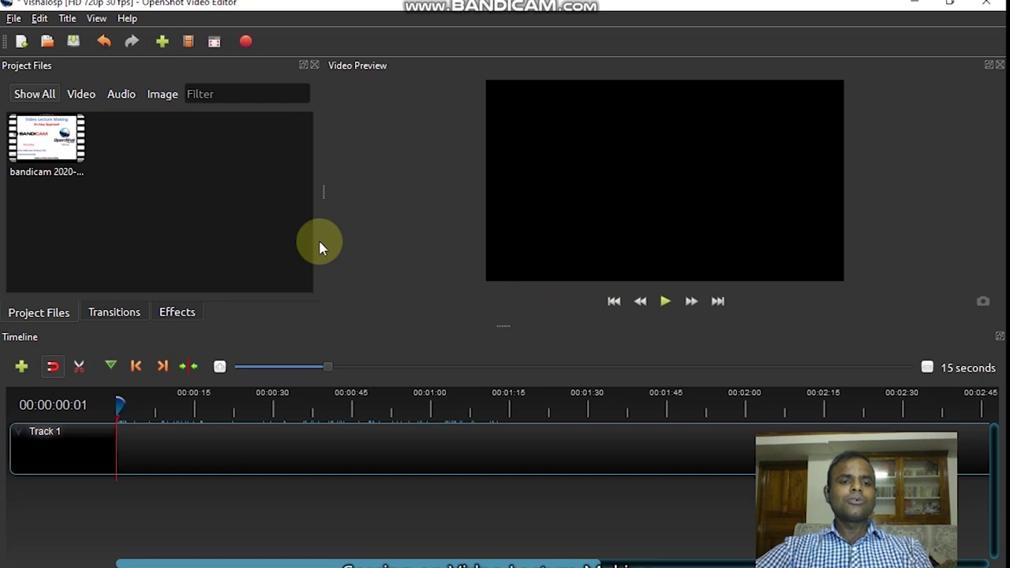
- Place the imported Bandicam video at the start of Track 1
left_click(123, 311)
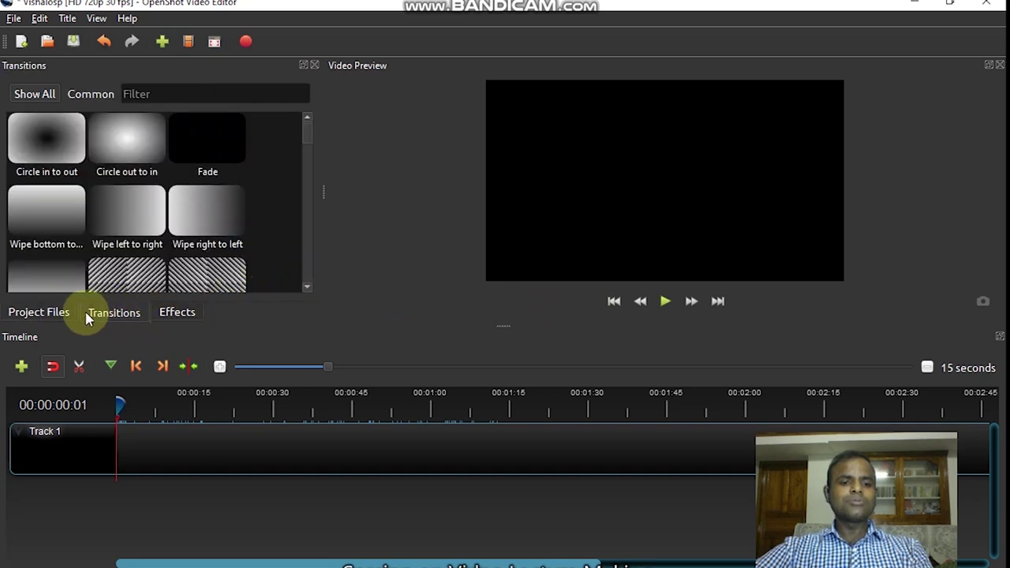
left_click(35, 316)
double_click(50, 155)
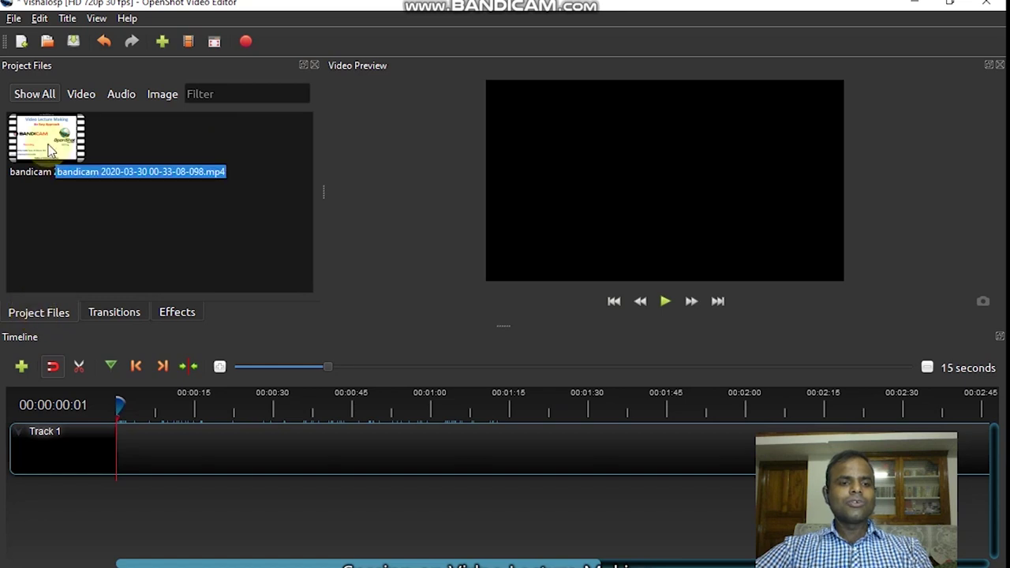
left_click(48, 146)
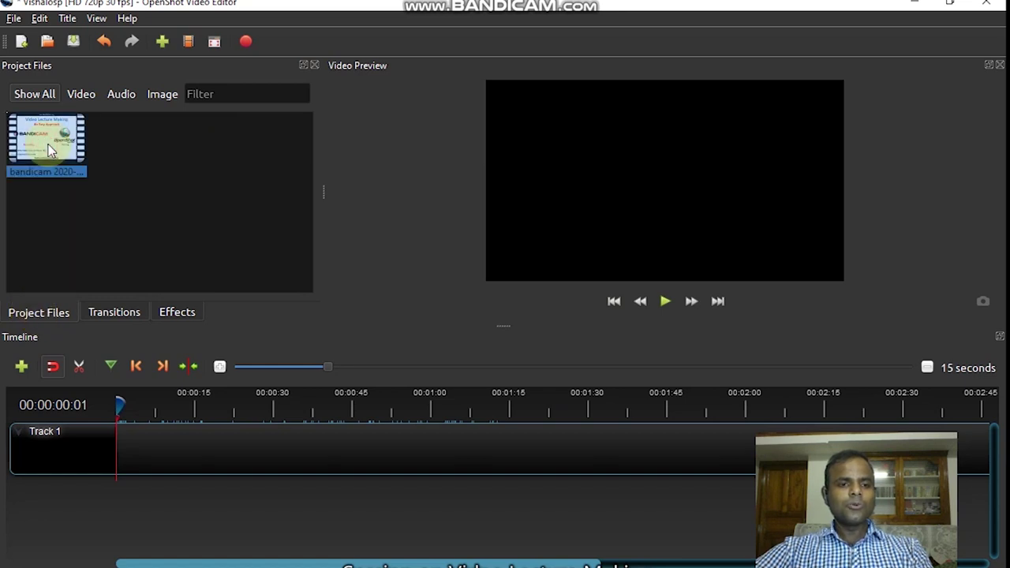
left_click_drag(48, 145, 102, 463)
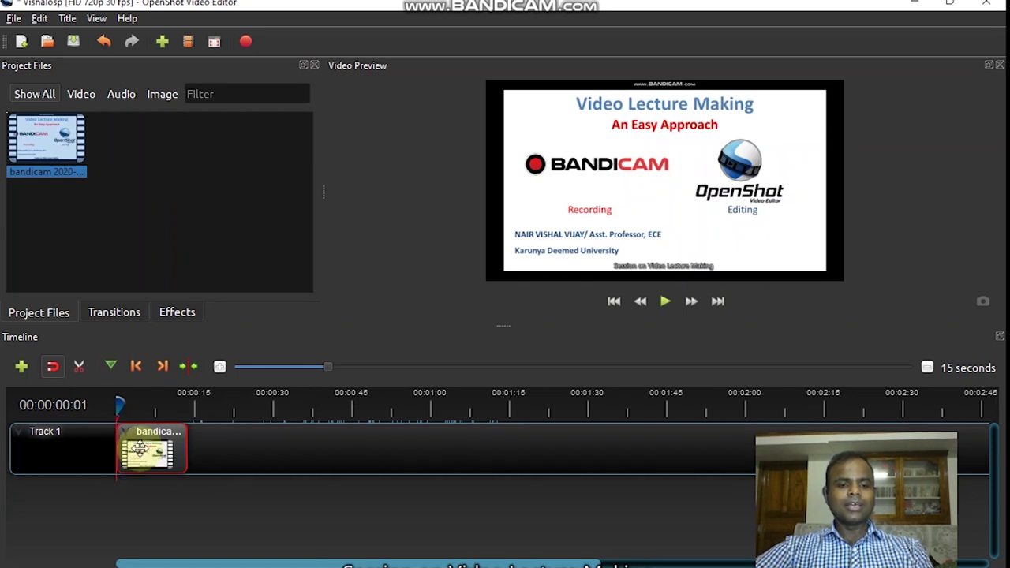
- Examine the opening seconds of the clip with the timeline scale set to 1 second
left_click(138, 411)
scroll(138, 410, "up", 3)
left_click(192, 407)
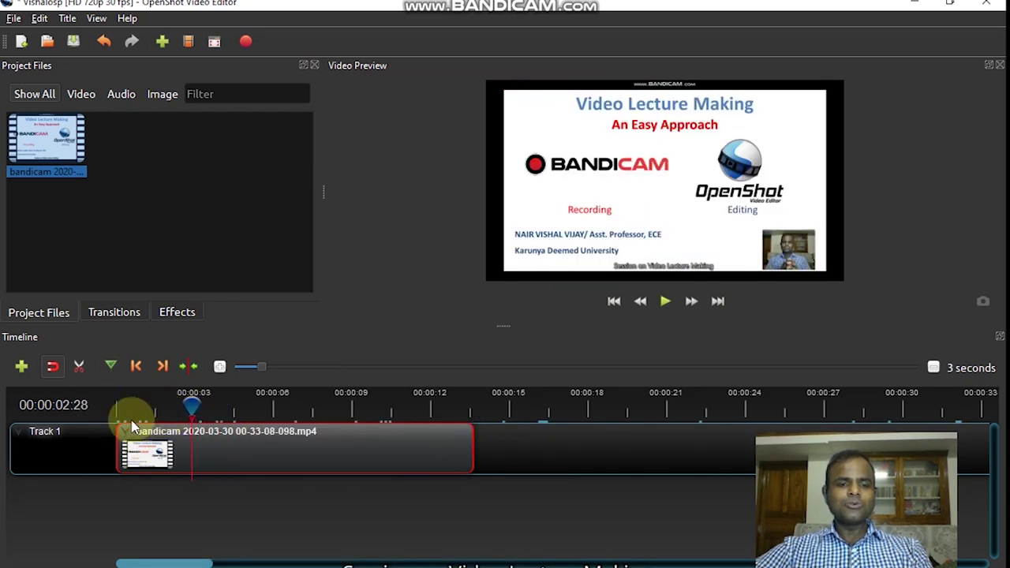
mouse_move(181, 408)
left_mouse_down()
mouse_move(131, 408)
mouse_move(224, 409)
mouse_move(151, 408)
mouse_move(192, 410)
left_mouse_up()
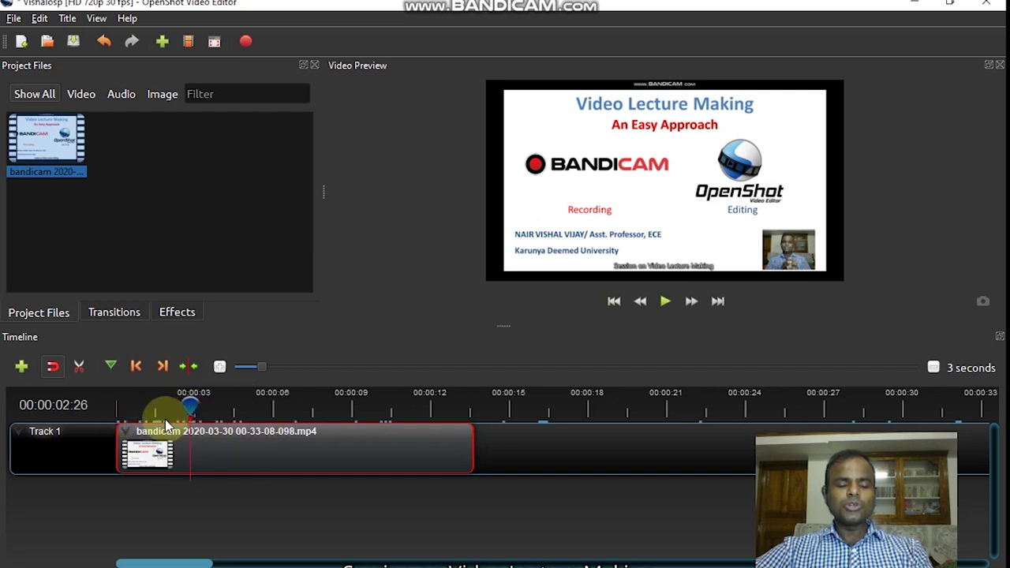
left_click_drag(262, 366, 219, 365)
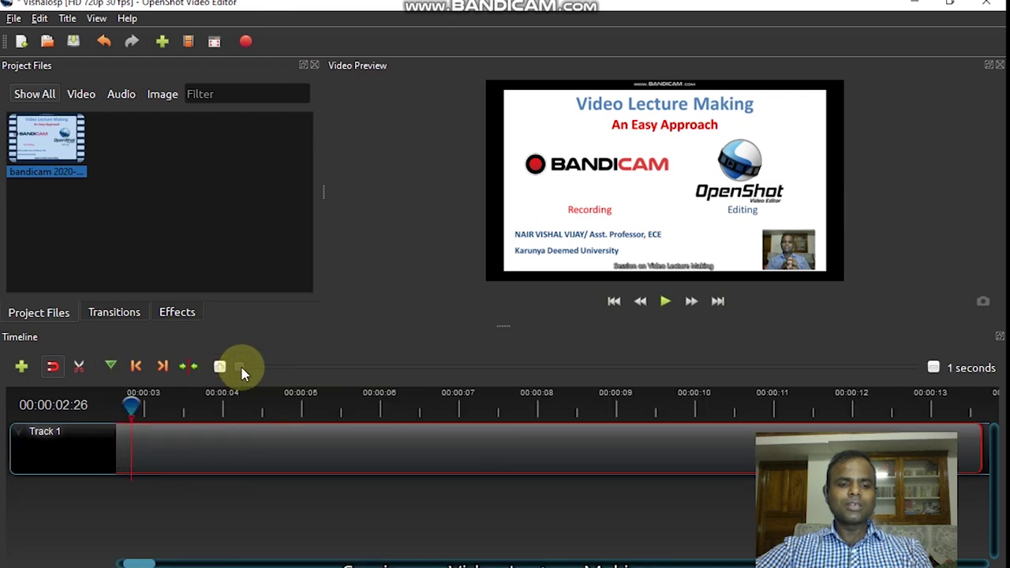
key("ctrl+minus")
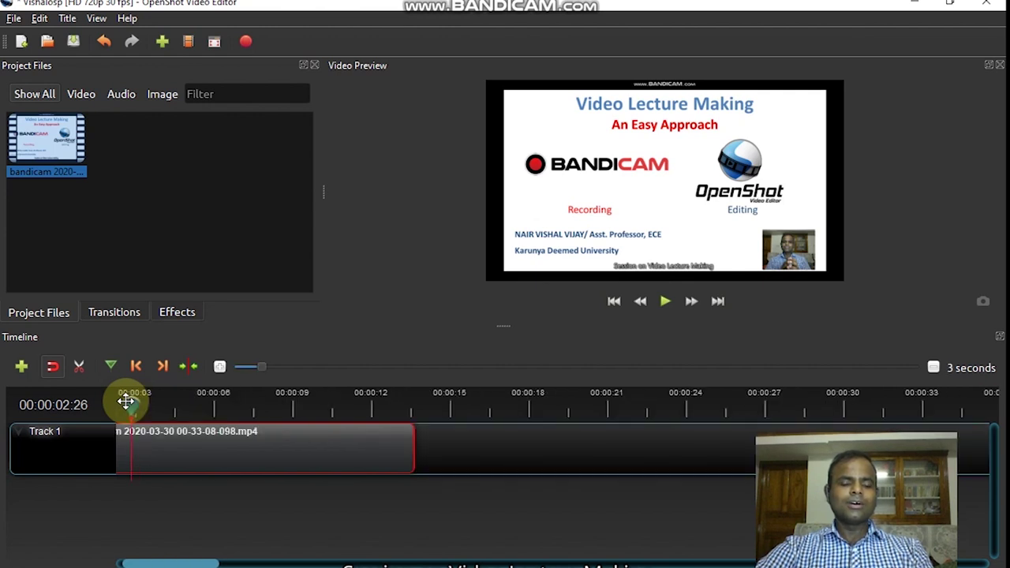
key("ctrl+equal")
key("ctrl+minus")
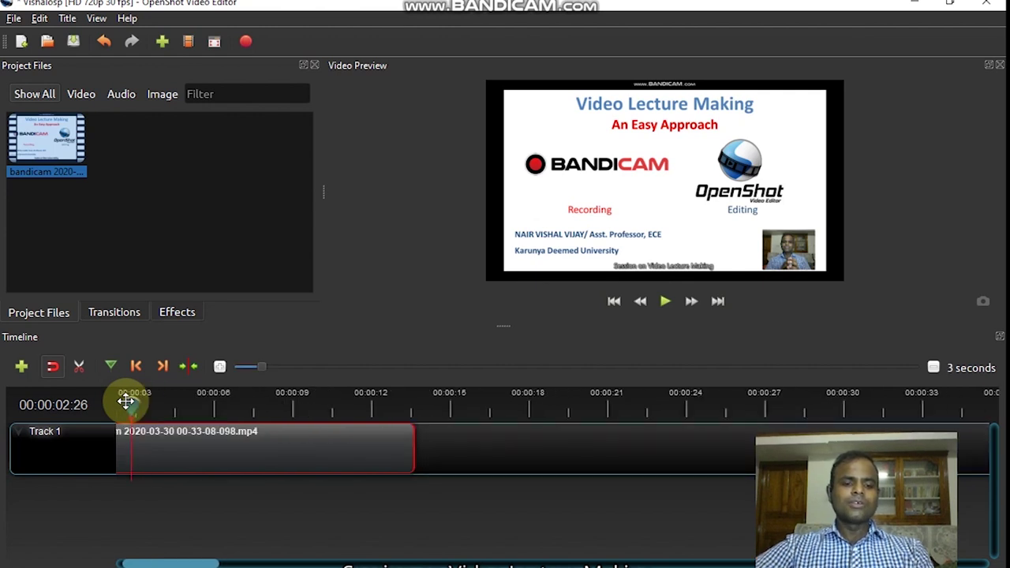
left_click_drag(140, 560, 129, 561)
left_click_drag(193, 401, 128, 404)
key("ctrl+equal")
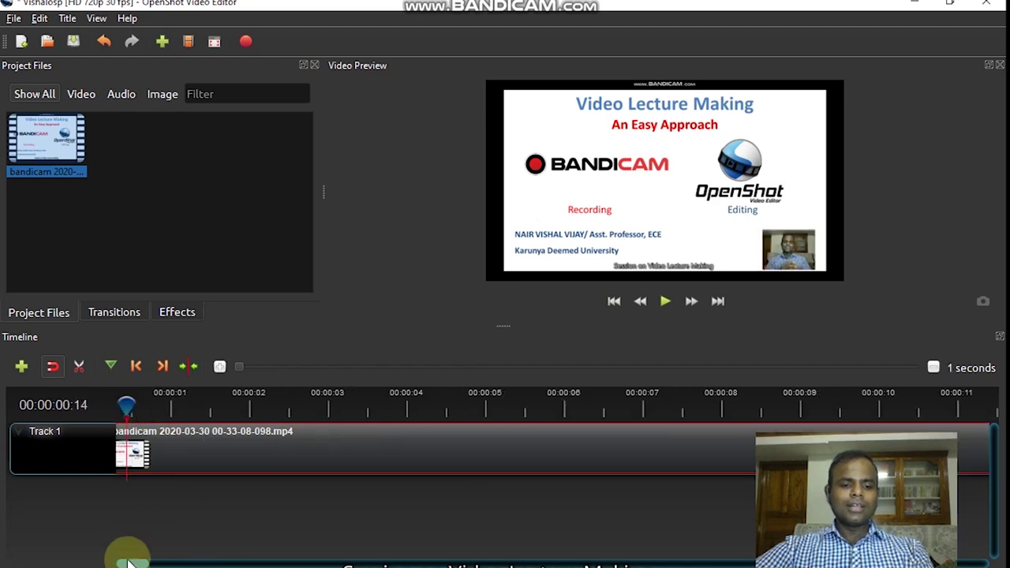
left_click_drag(129, 559, 111, 562)
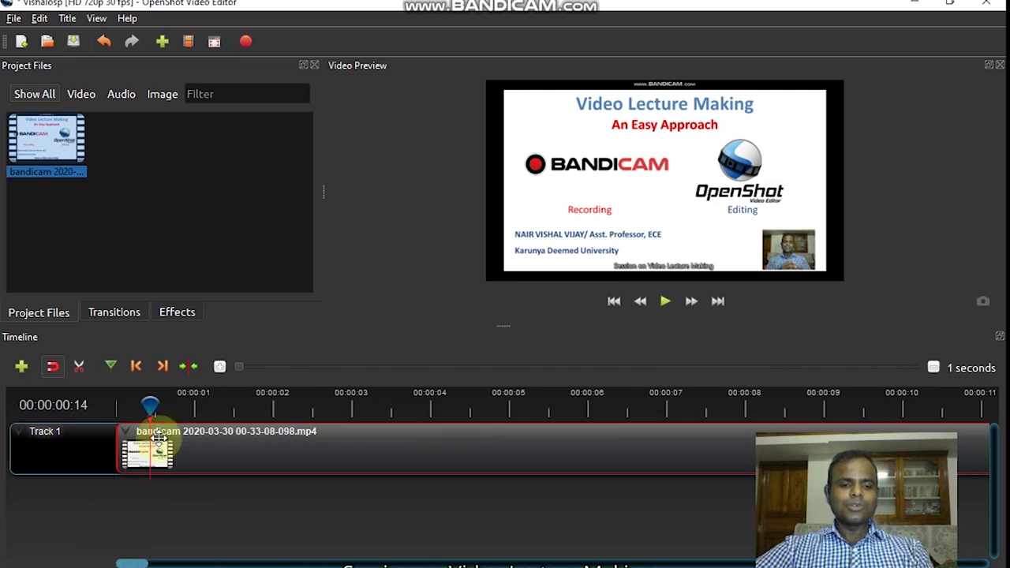
- Cut the clip on Track 1 with the Razor tool at about 00:00:01:27
left_click_drag(153, 405, 254, 409)
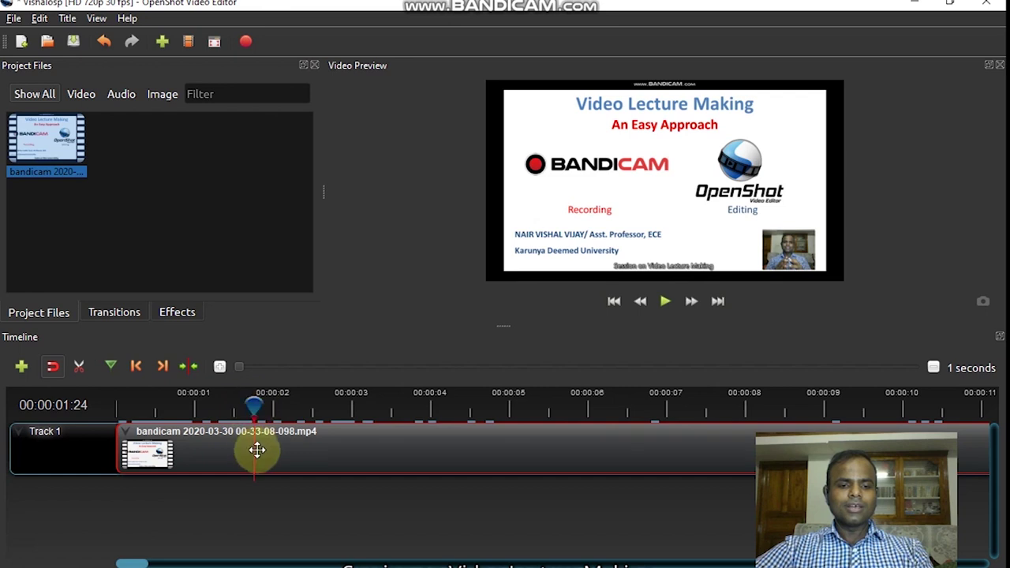
left_click_drag(253, 404, 264, 413)
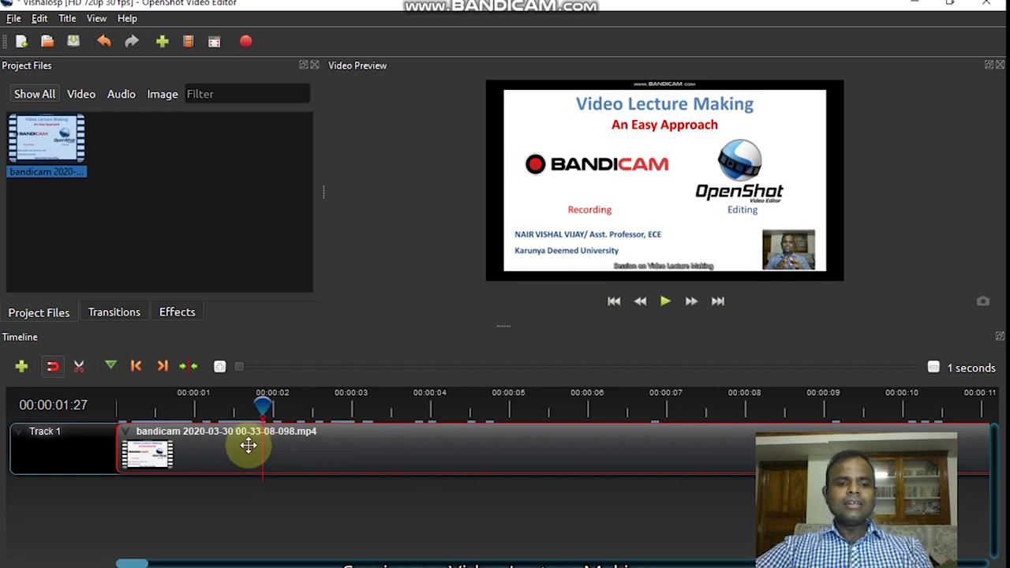
left_click(79, 368)
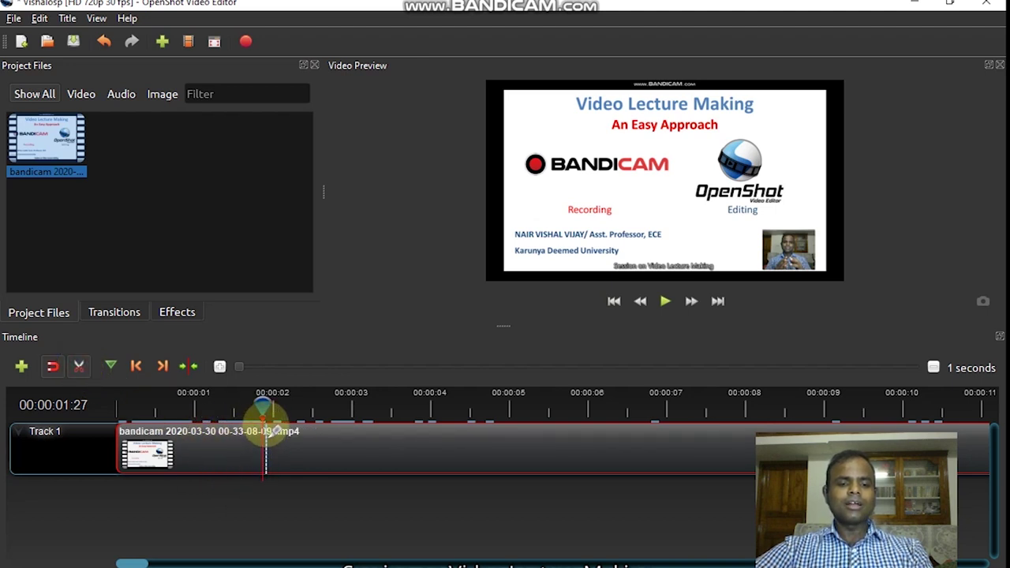
left_click(268, 433)
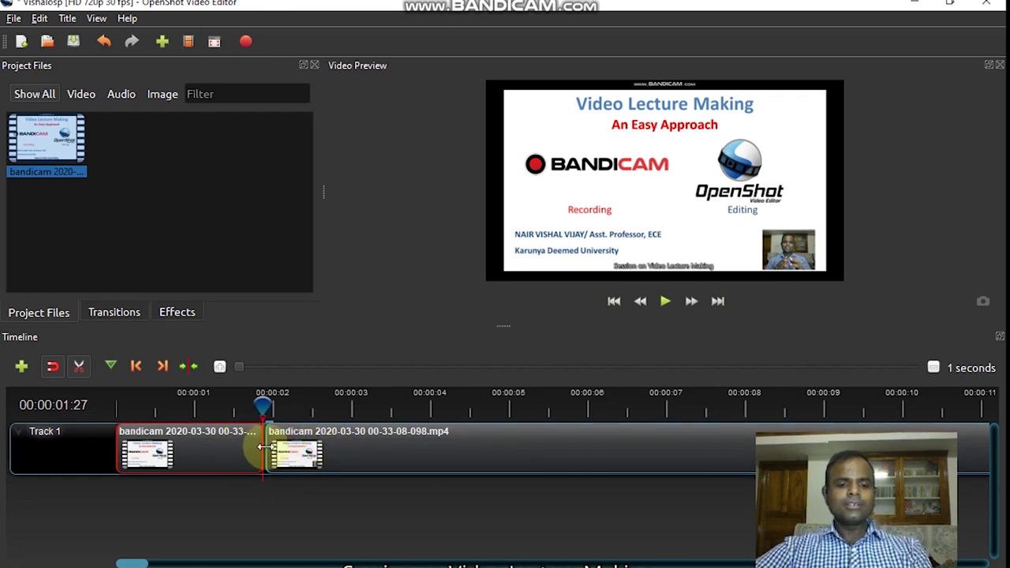
left_click(80, 368)
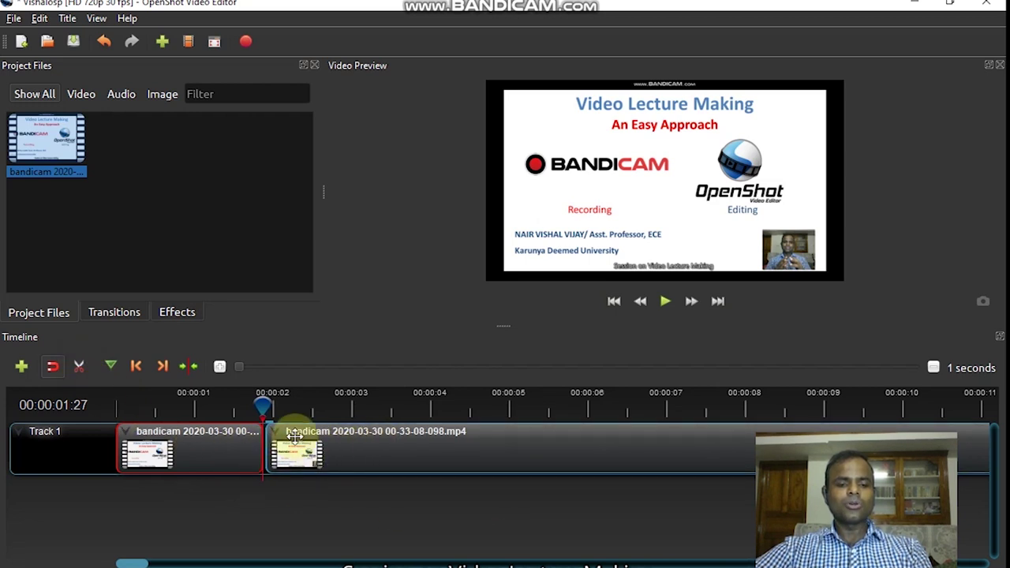
- Remove the first piece of the cut clip and move the remaining piece to the start of Track 1
left_click_drag(266, 406, 300, 406)
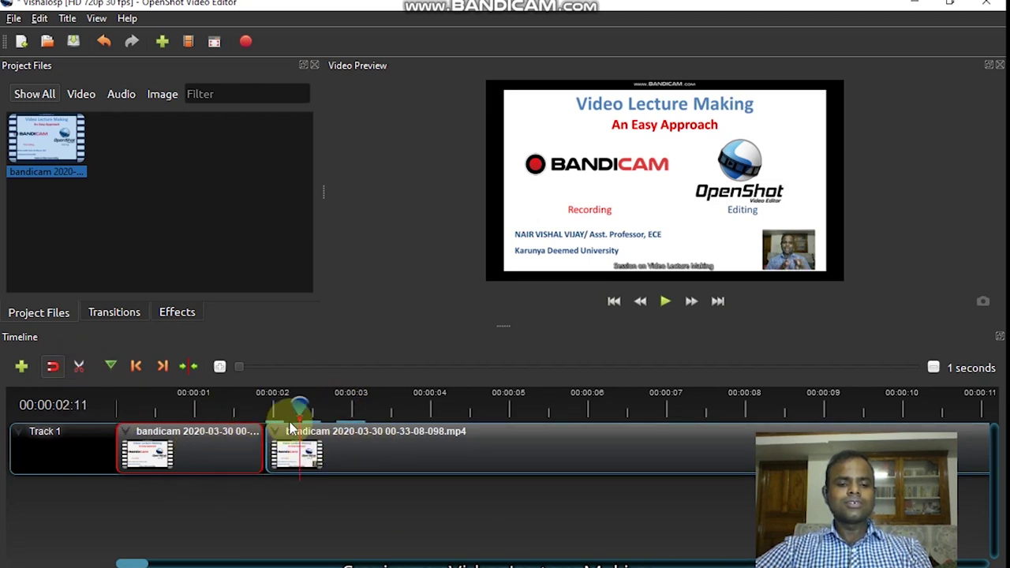
left_click_drag(293, 406, 242, 405)
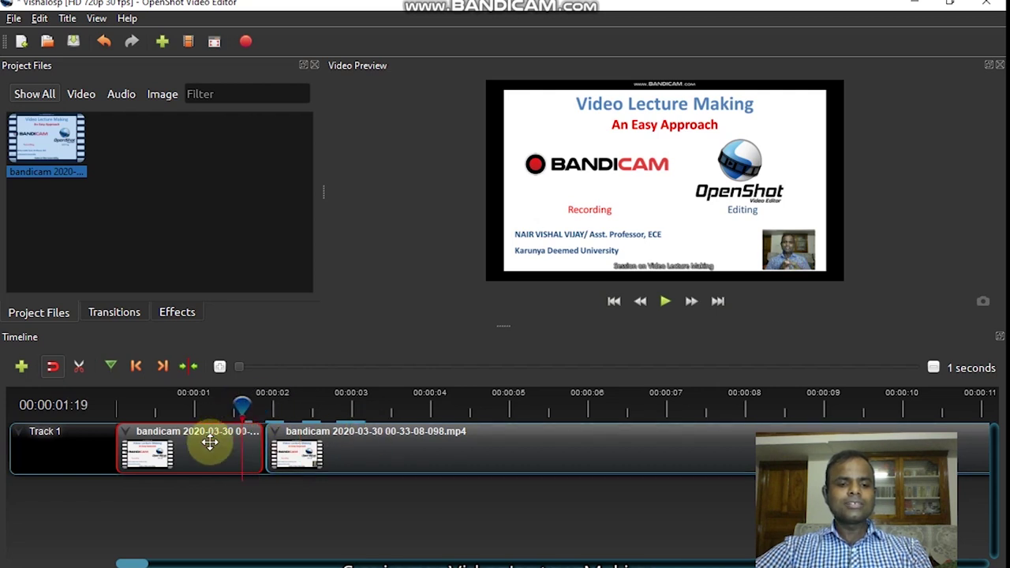
right_click(210, 443)
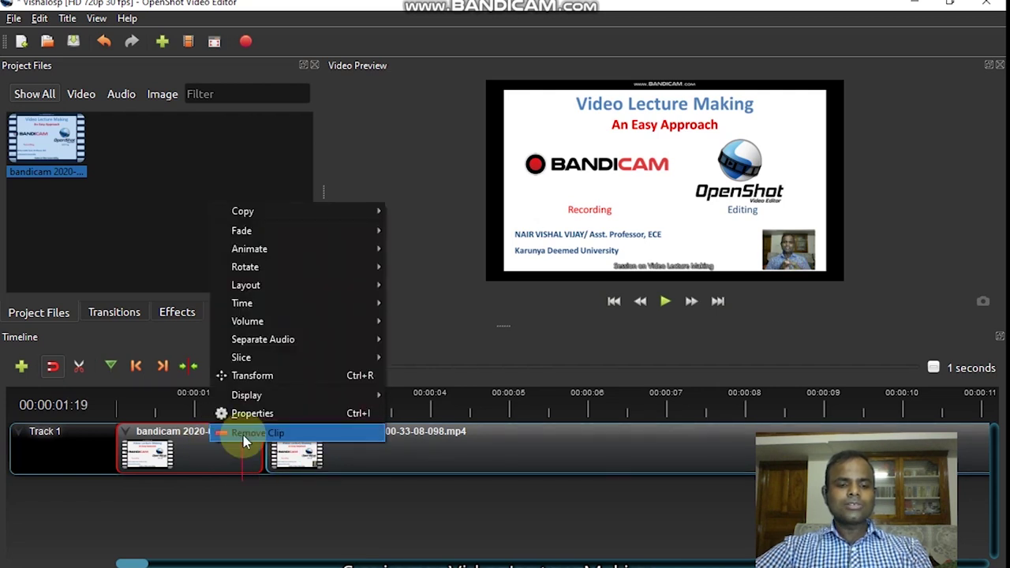
left_click(245, 437)
left_click_drag(451, 444, 305, 439)
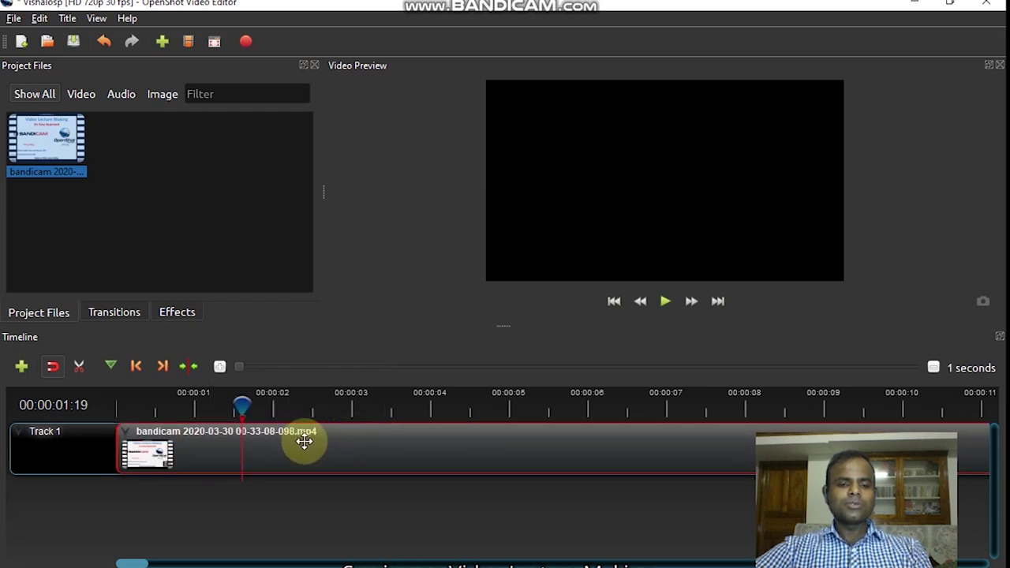
- Cut the clip on Track 1 with the Razor tool at about 4.6 seconds and again at about 5.1 seconds
left_click_drag(244, 405, 452, 407)
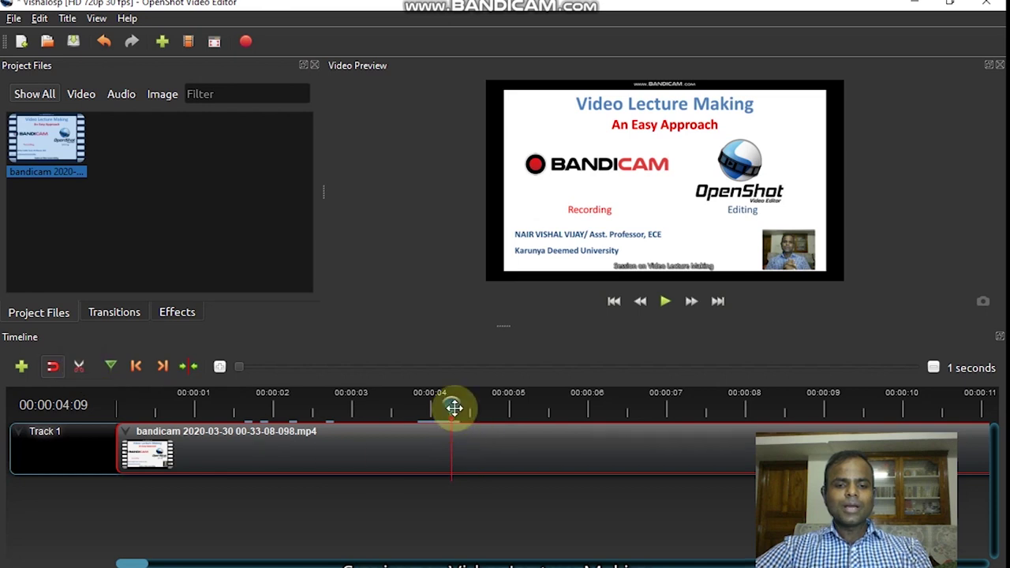
left_click_drag(450, 405, 467, 406)
left_click(79, 366)
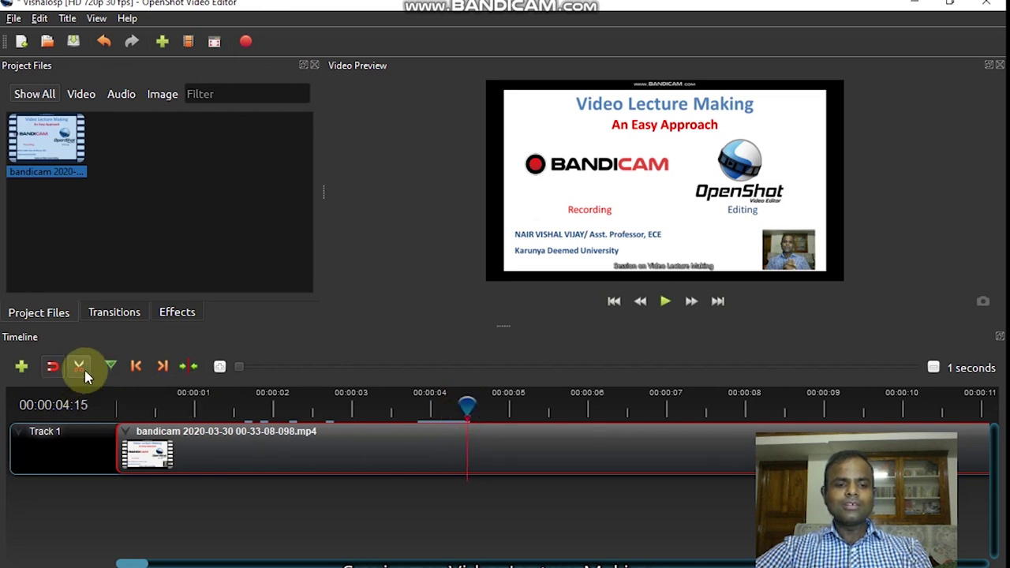
left_click(478, 450)
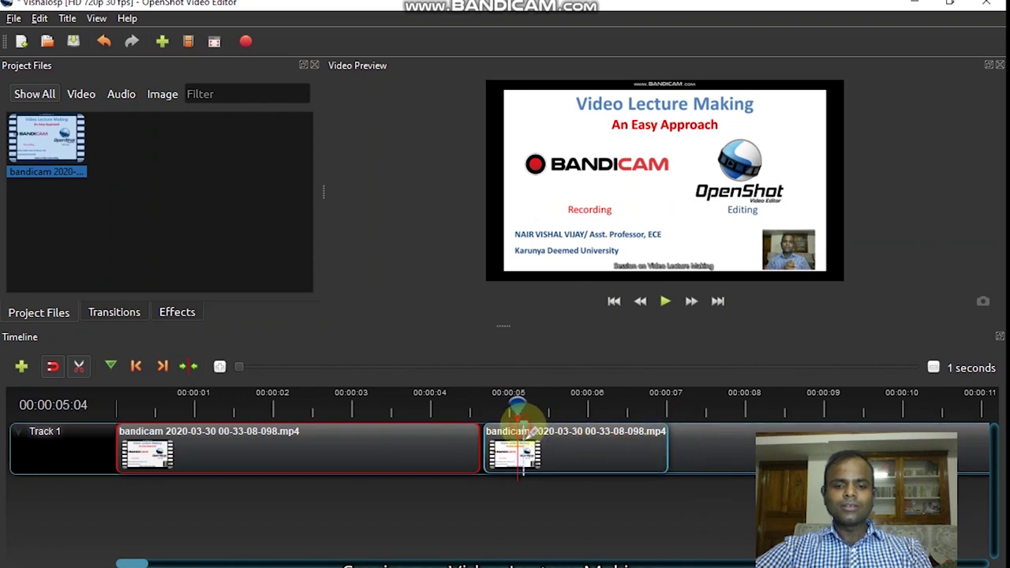
left_click(520, 438)
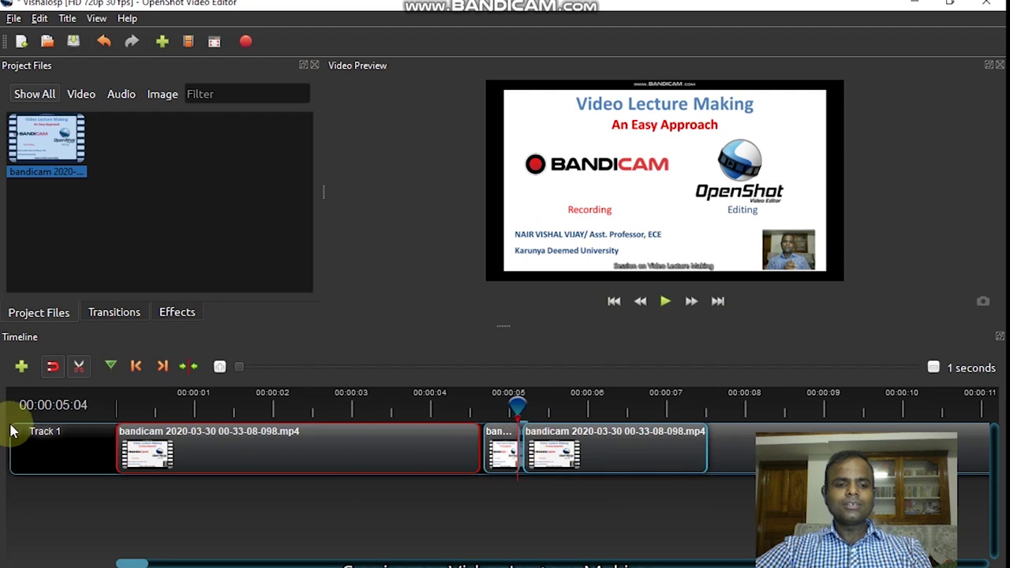
left_click(78, 370)
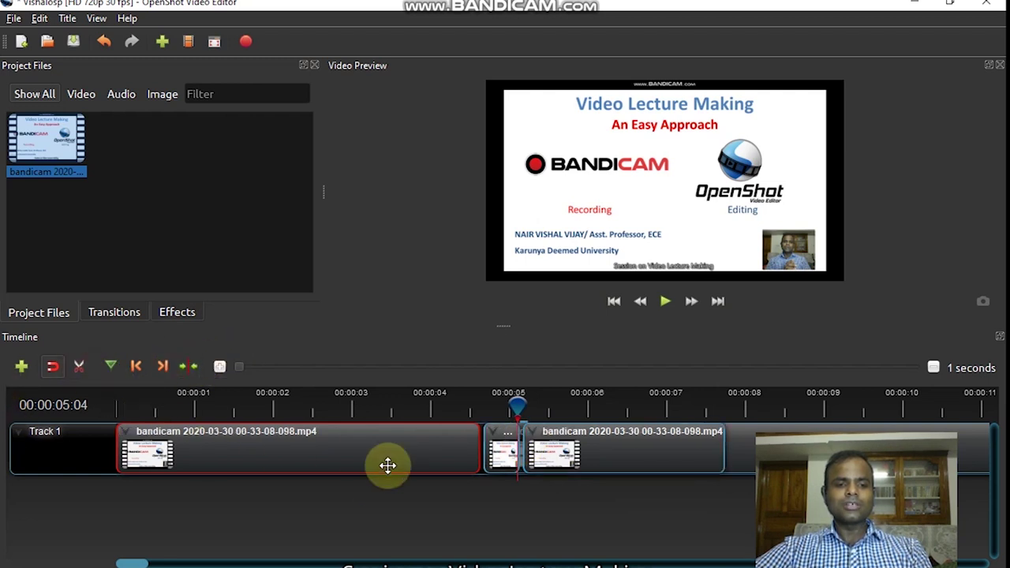
- Remove the short middle piece on Track 1 and close the gap by moving the following piece against the first one
left_click(502, 446)
left_click_drag(516, 401, 505, 404)
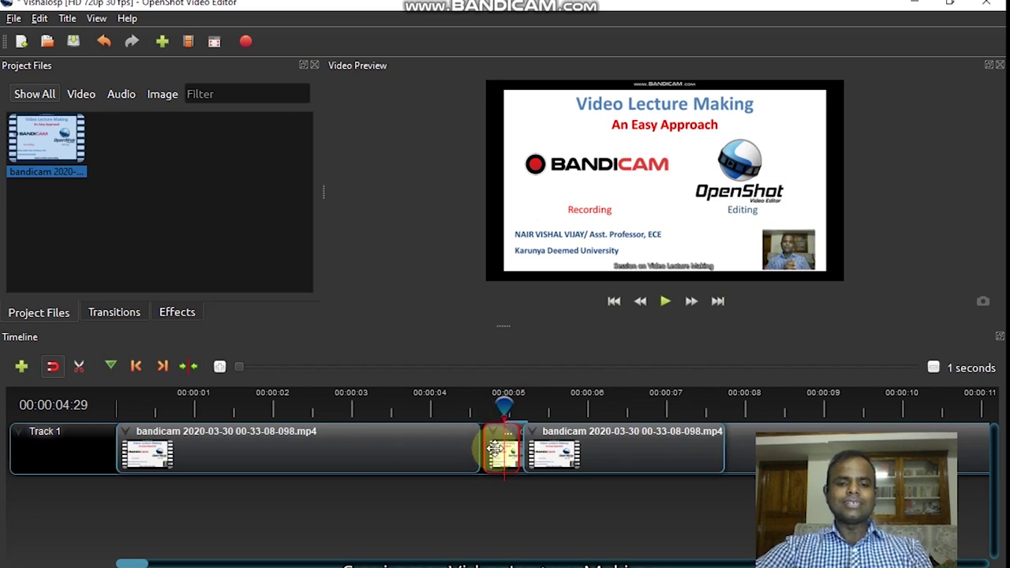
right_click(494, 448)
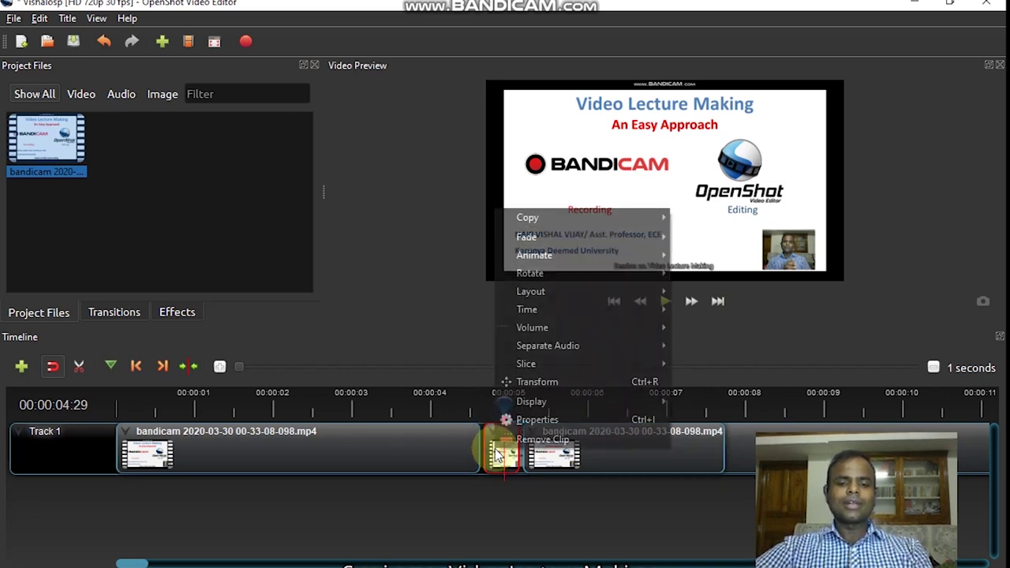
left_click(521, 440)
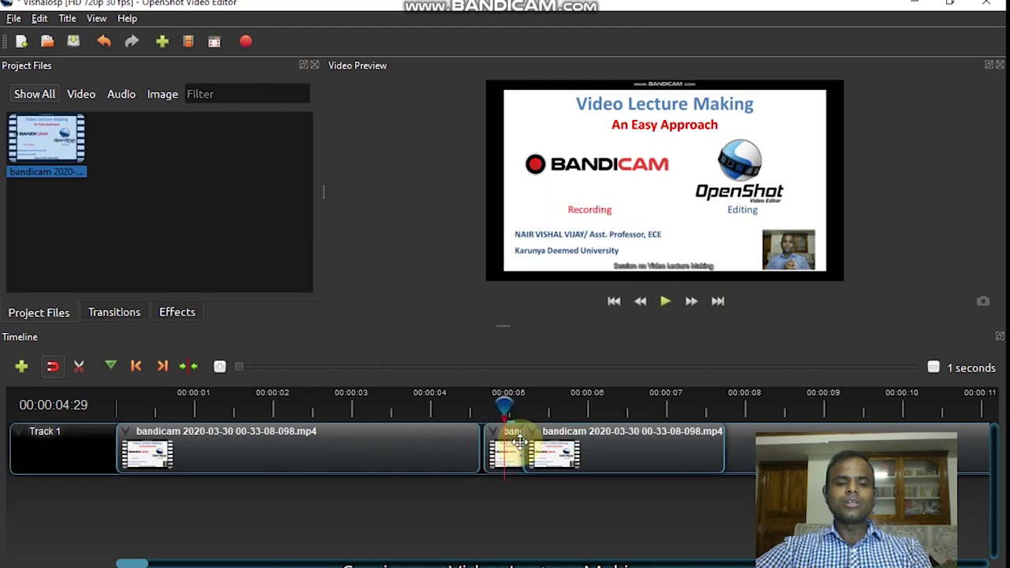
left_click_drag(552, 458, 618, 449)
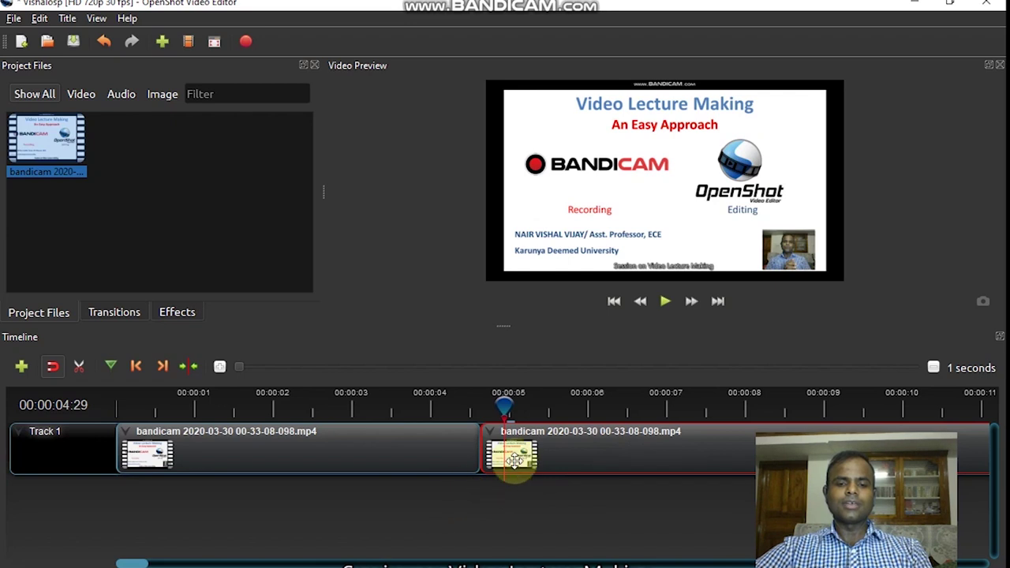
left_click_drag(508, 406, 590, 405)
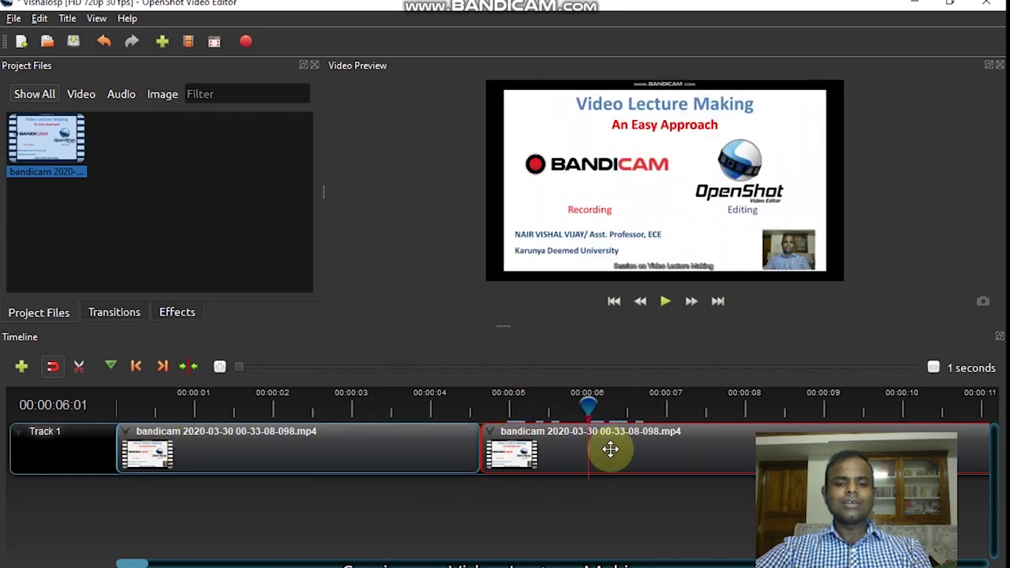
left_click_drag(492, 407, 493, 409)
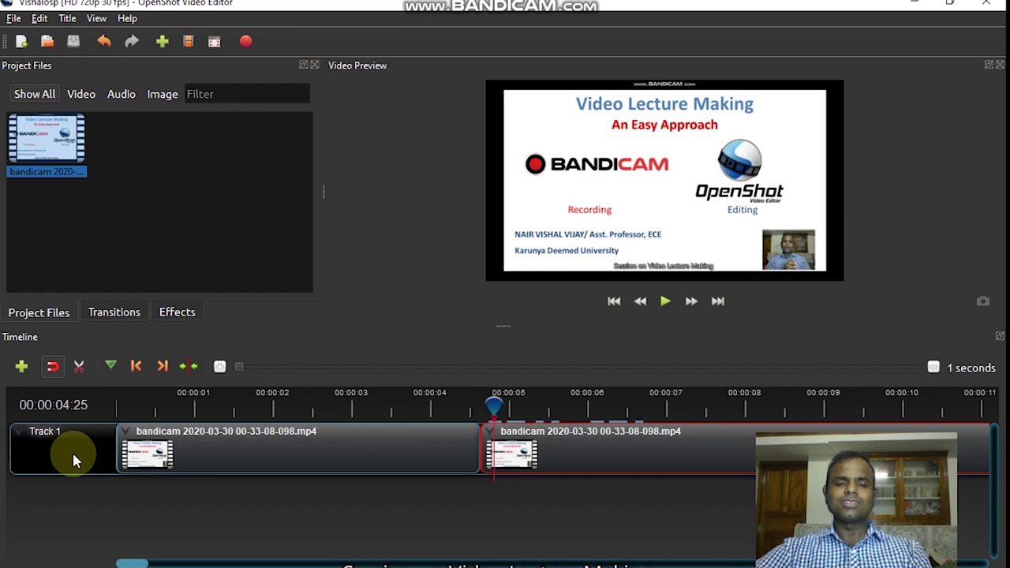
- Export the project as a video named "Video Lecure" with the HD 720p 50 fps (1280x720) video profile
left_click(14, 21)
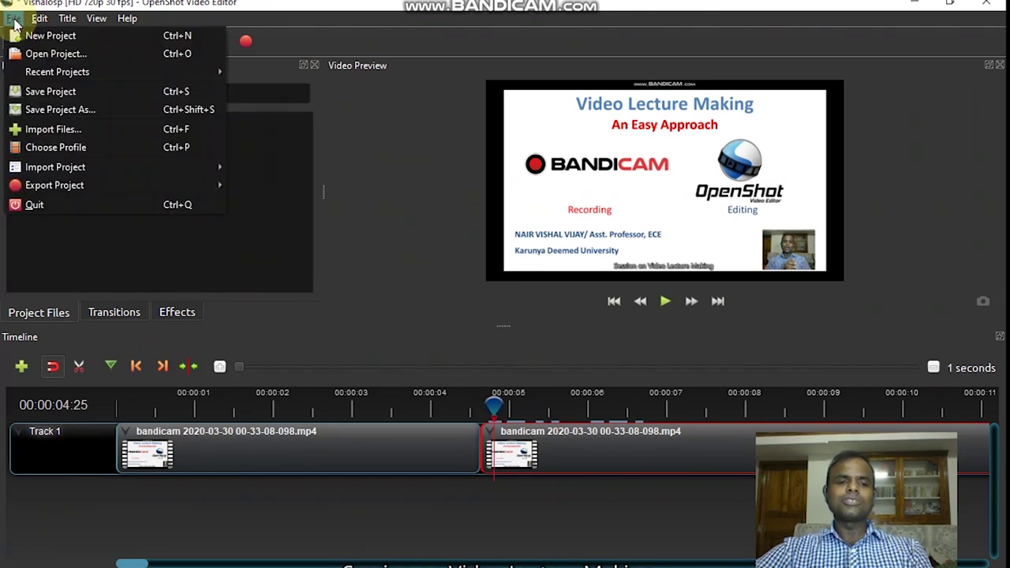
mouse_move(58, 188)
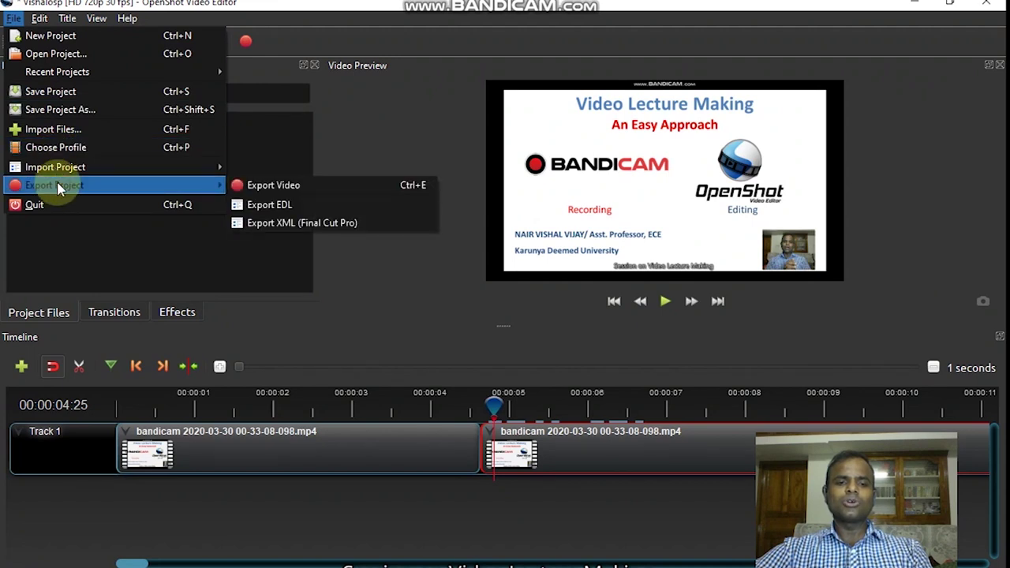
left_click(249, 185)
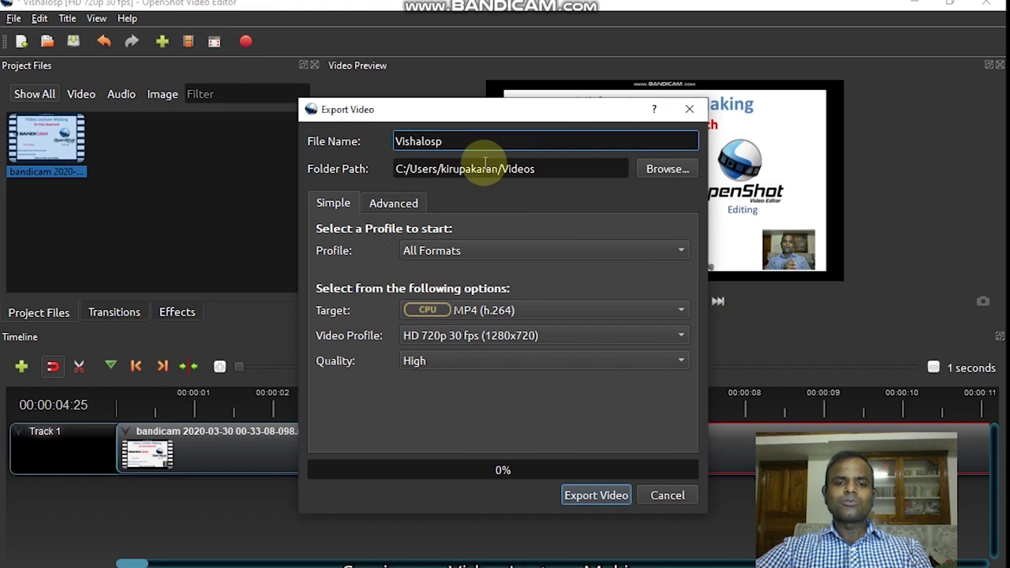
left_click_drag(462, 142, 384, 141)
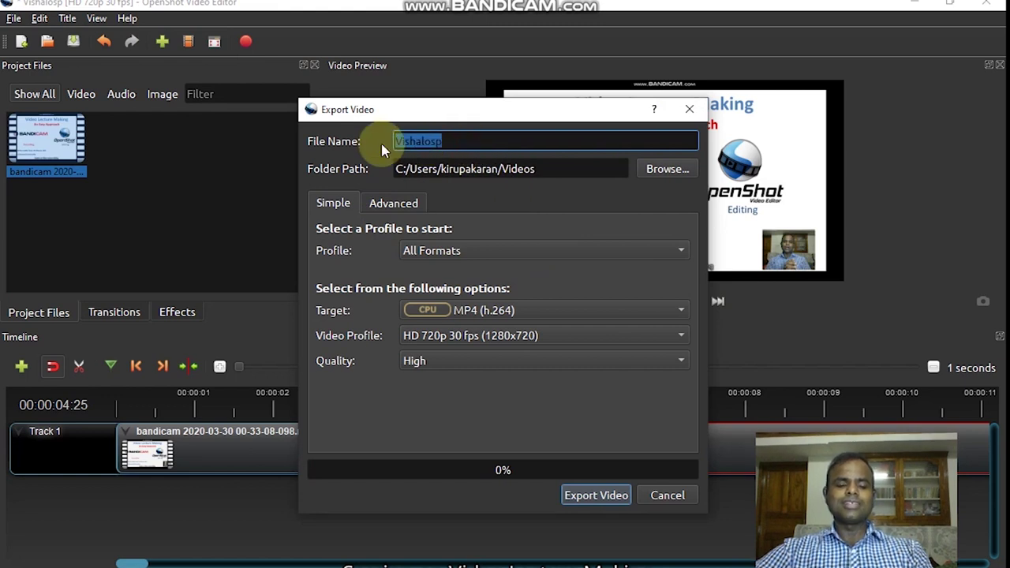
type("Video Lecure")
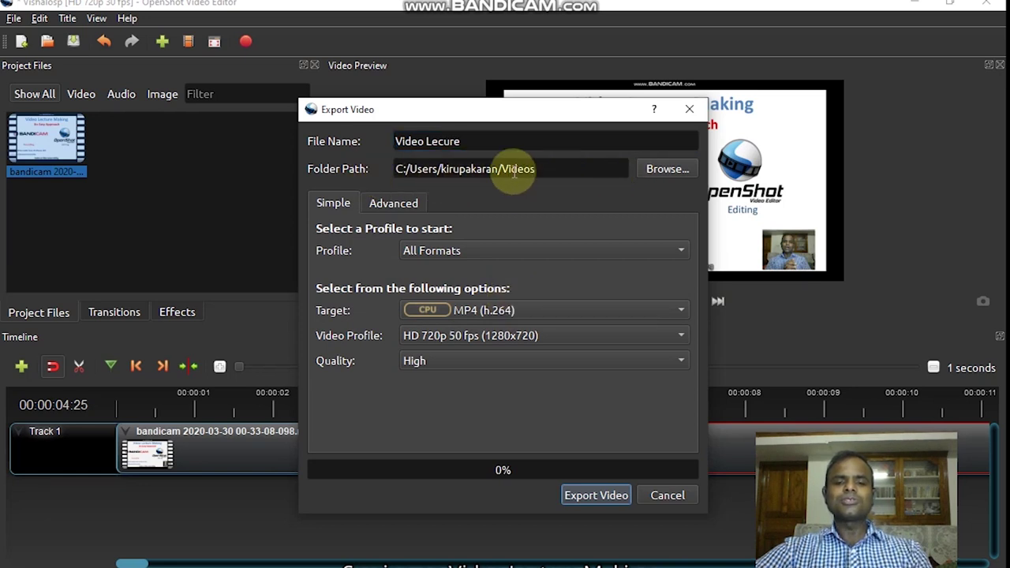
left_click(604, 497)
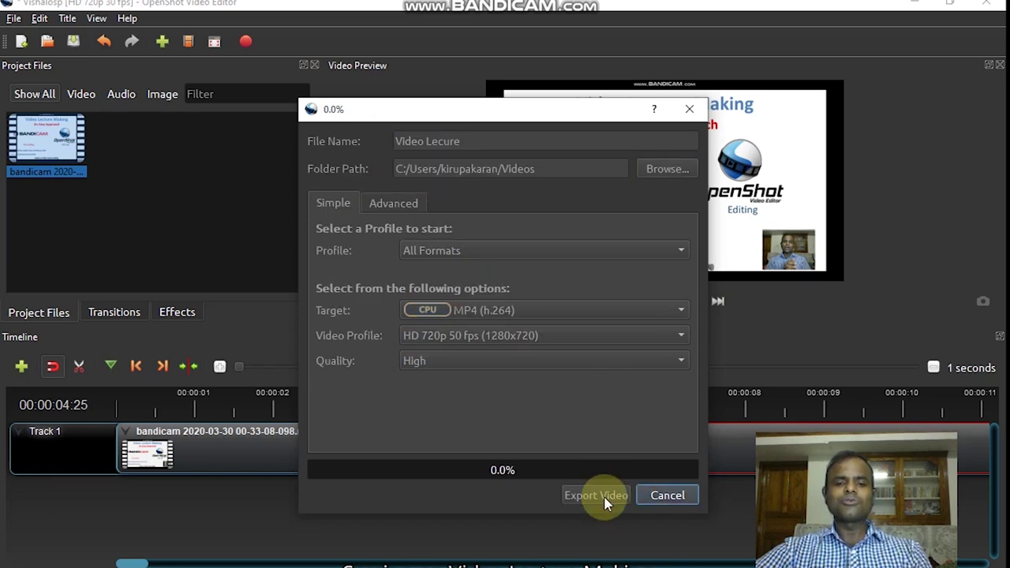